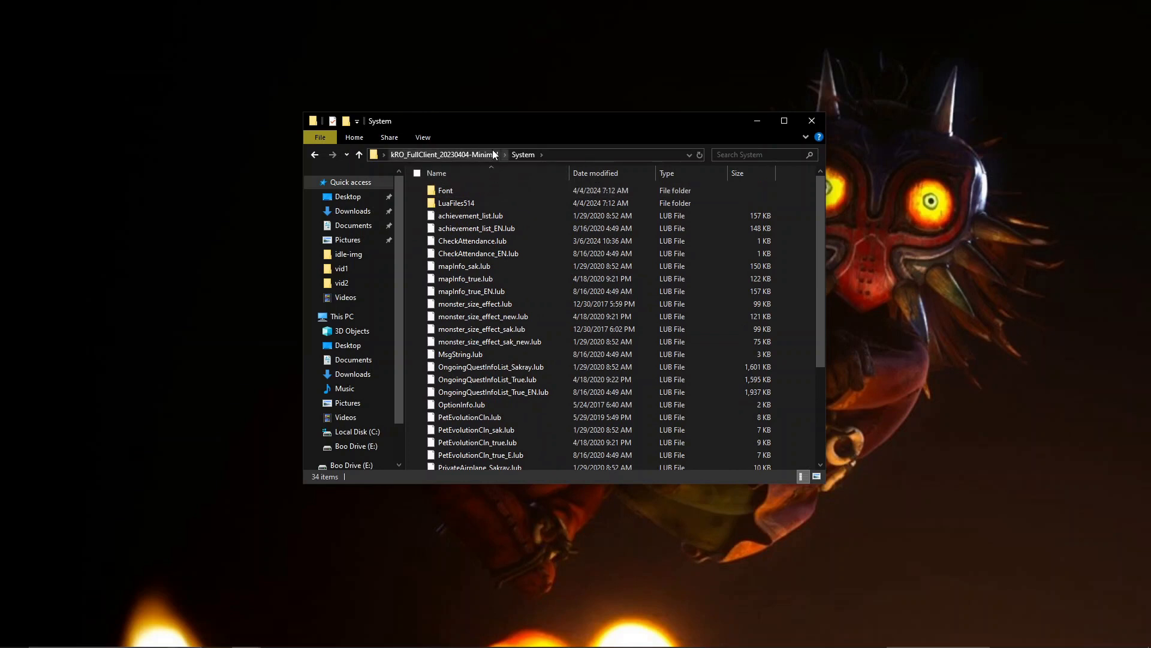
Step: Switch to the browser and download the GRFEditor GitHub repository as a ZIP archive
left_click(491, 151)
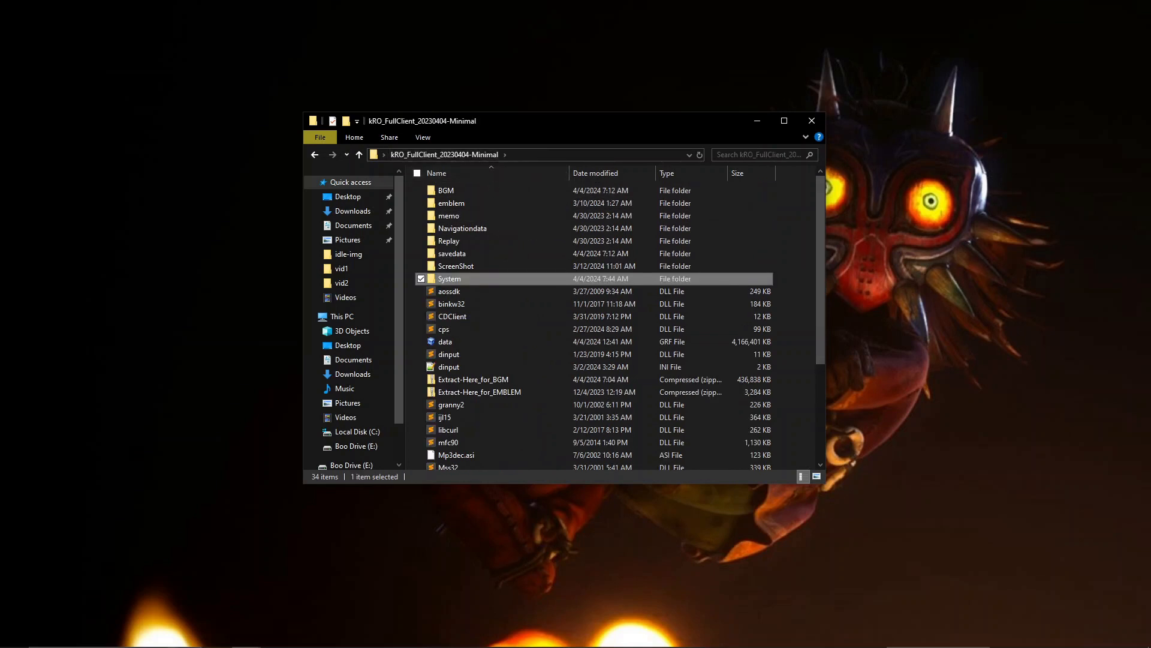
key("alt+Tab")
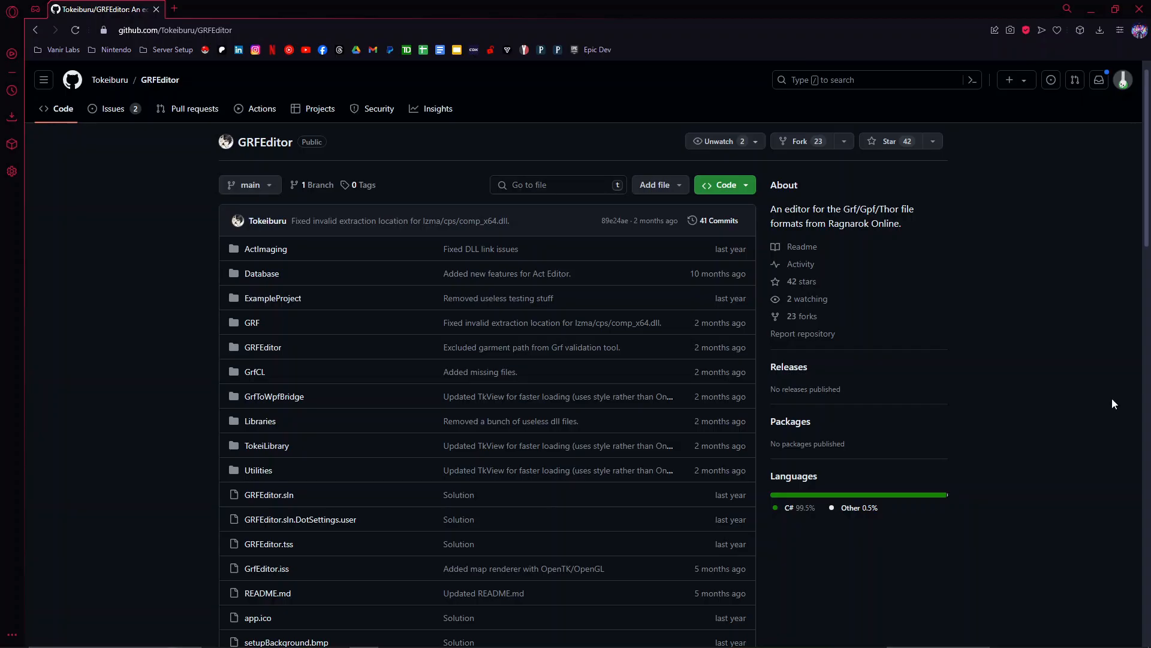
scroll(976, 348, "down", 7)
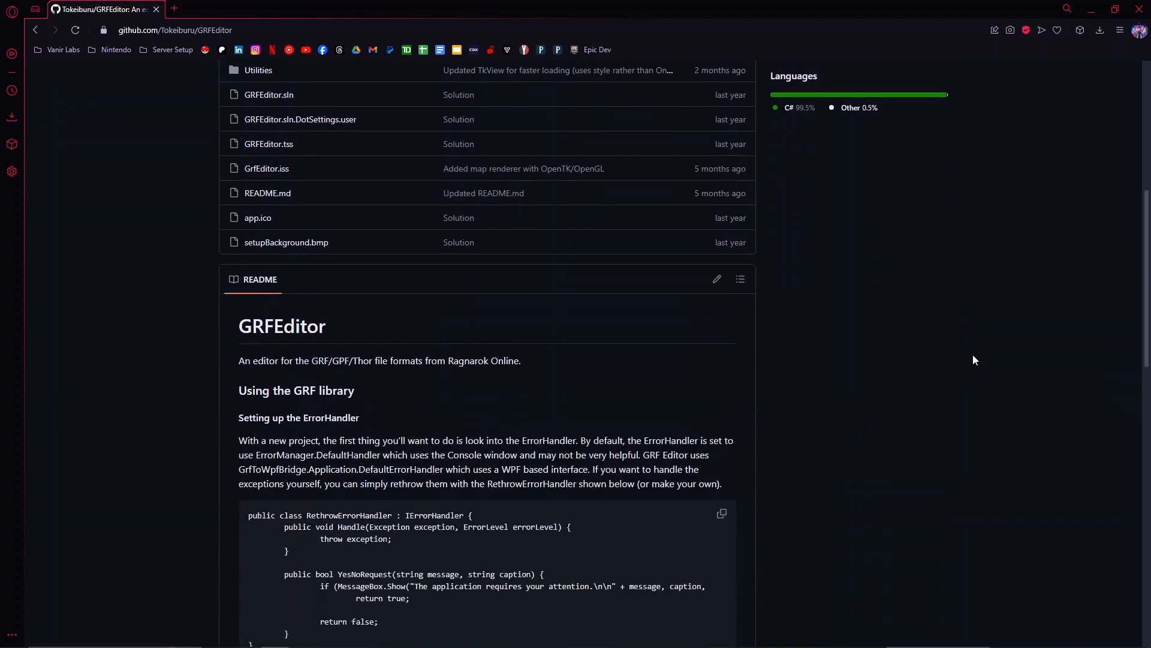
scroll(974, 361, "down", 4)
scroll(972, 364, "down", 8)
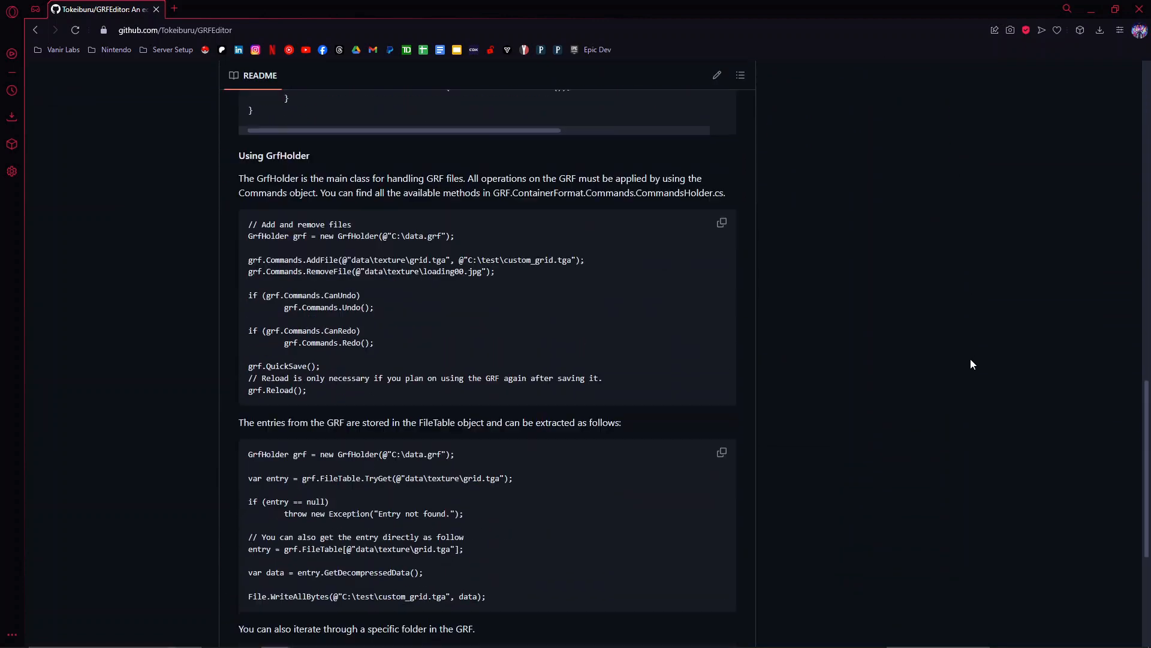
key("Home")
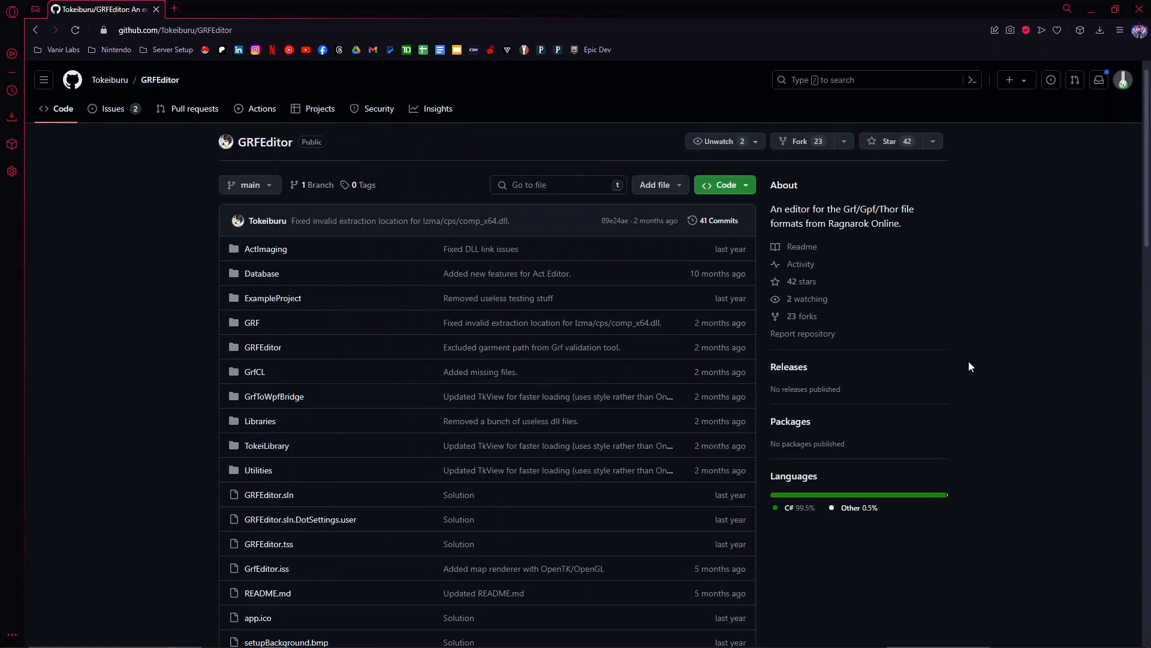
left_click(725, 185)
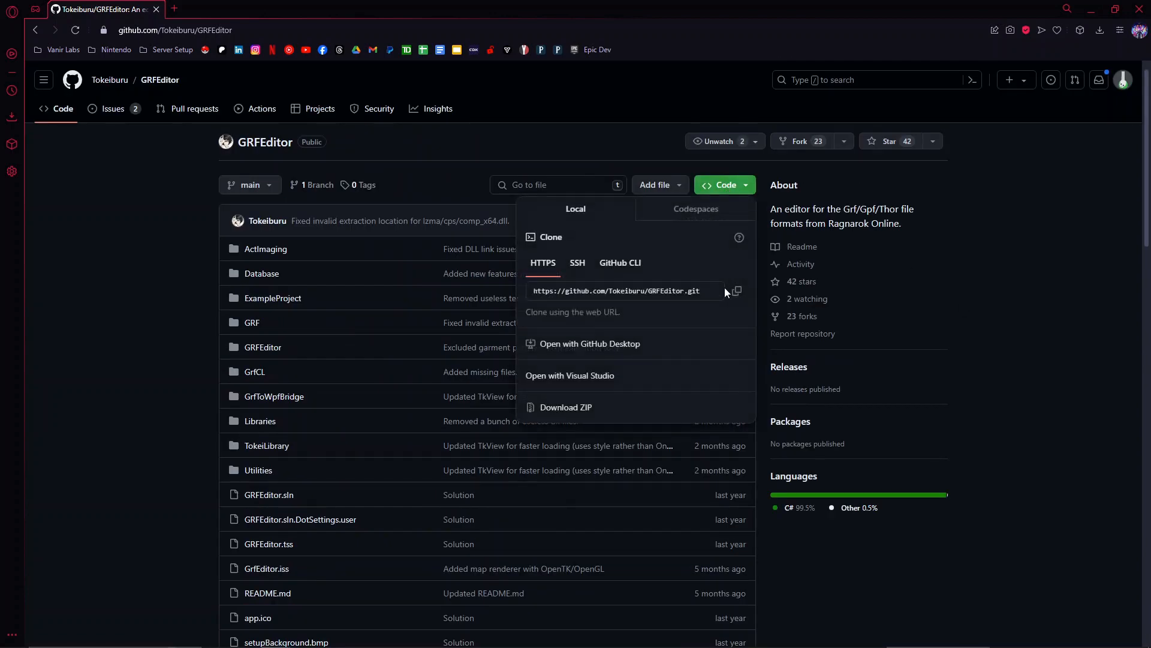
left_click(611, 407)
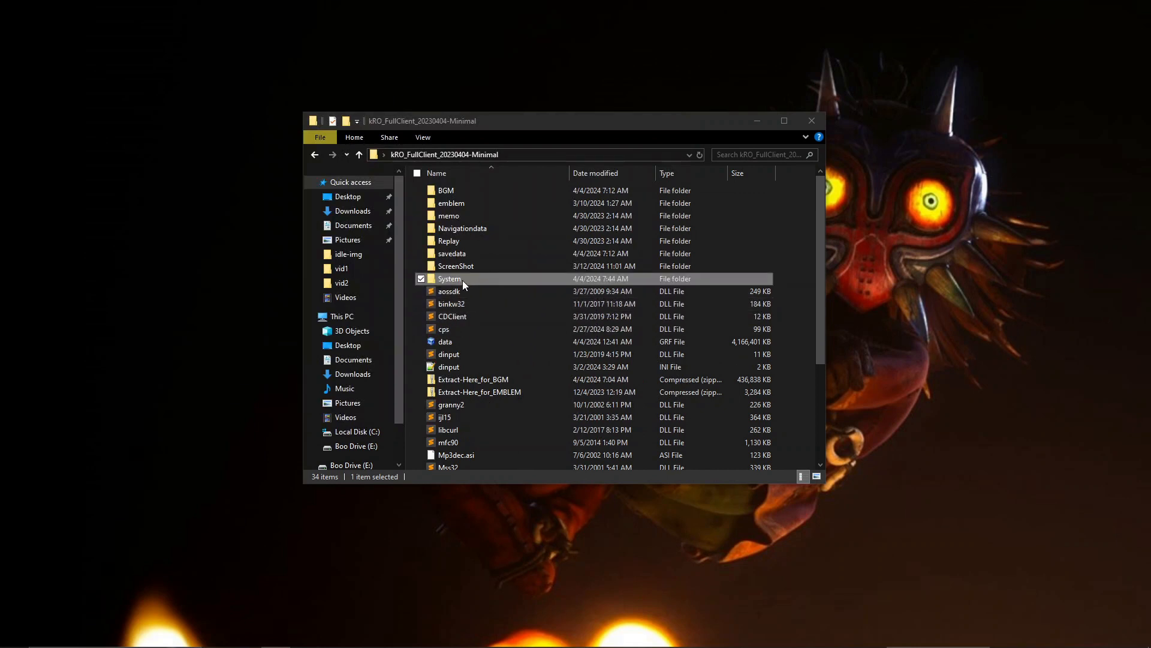
Step: Examine the client's System folder with its LuaFiles514 and Font subfolders, then close the client folder window
double_click(462, 280)
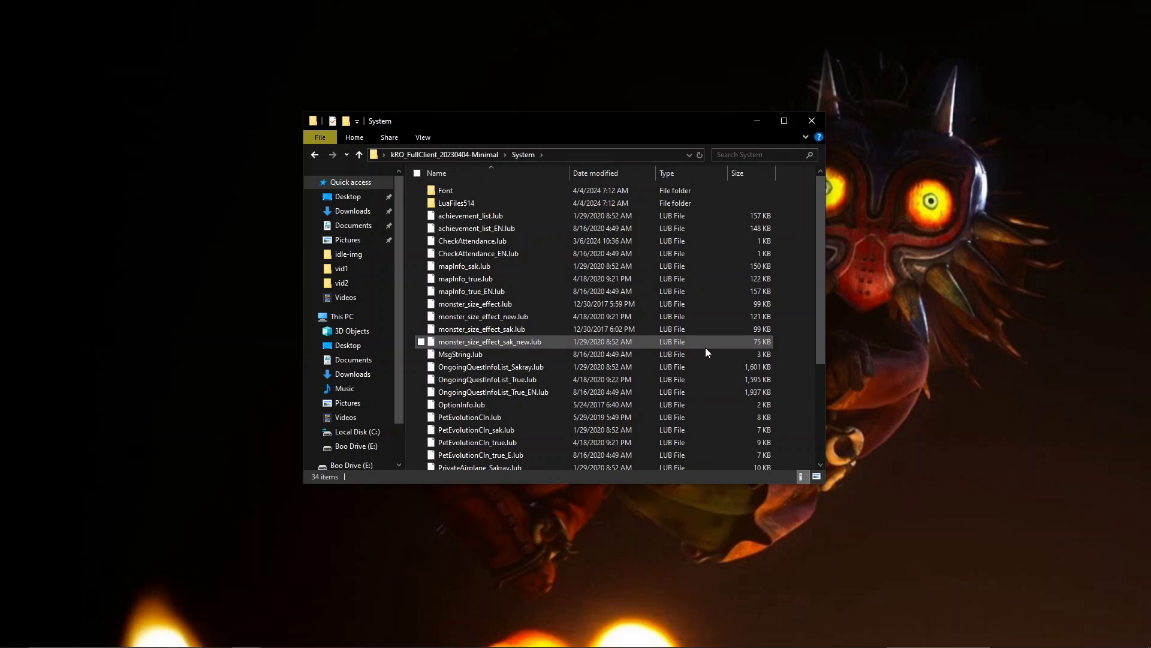
scroll(706, 347, "down", 4)
scroll(700, 346, "up", 4)
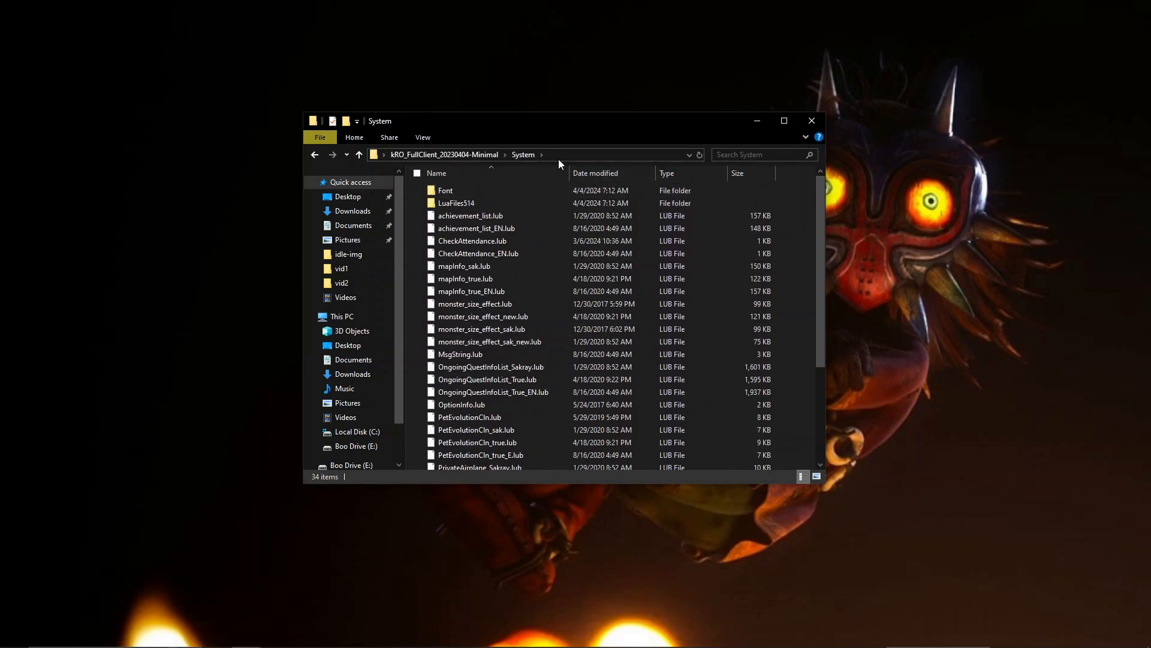
double_click(451, 204)
key("BackSpace")
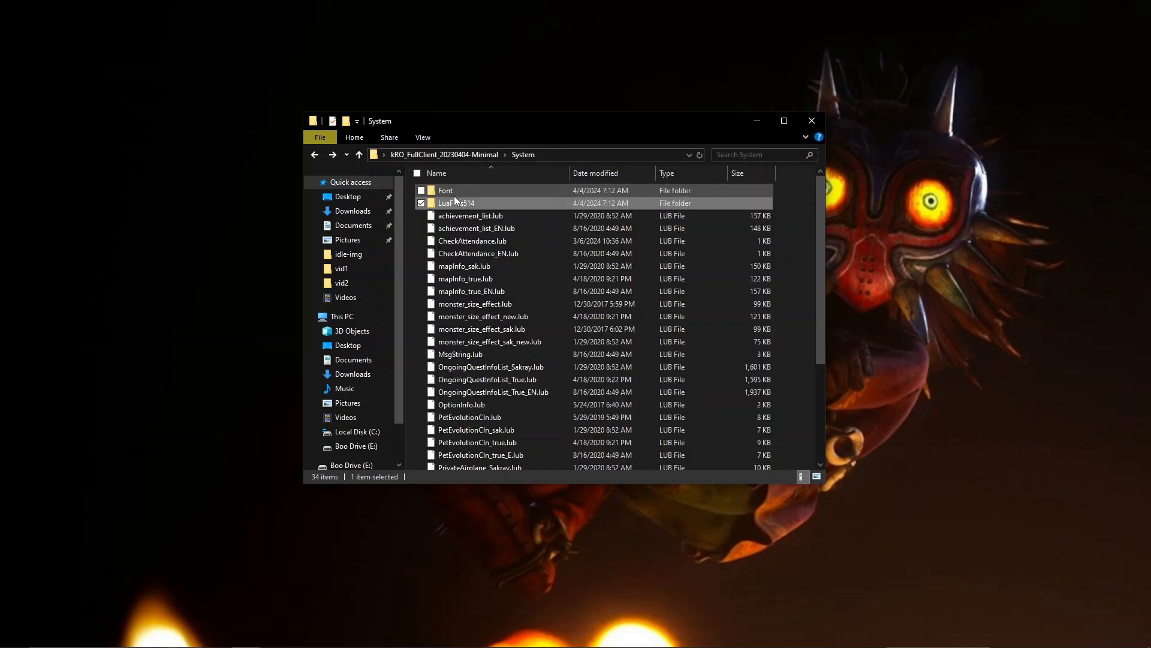
double_click(456, 193)
key("BackSpace")
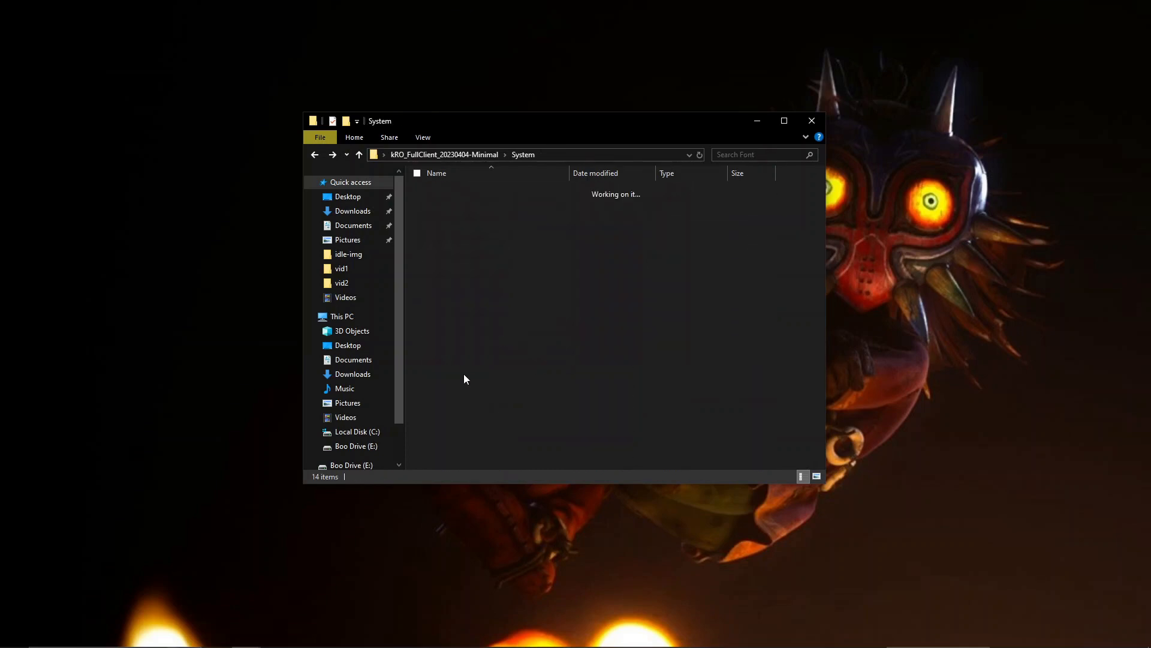
left_click(478, 155)
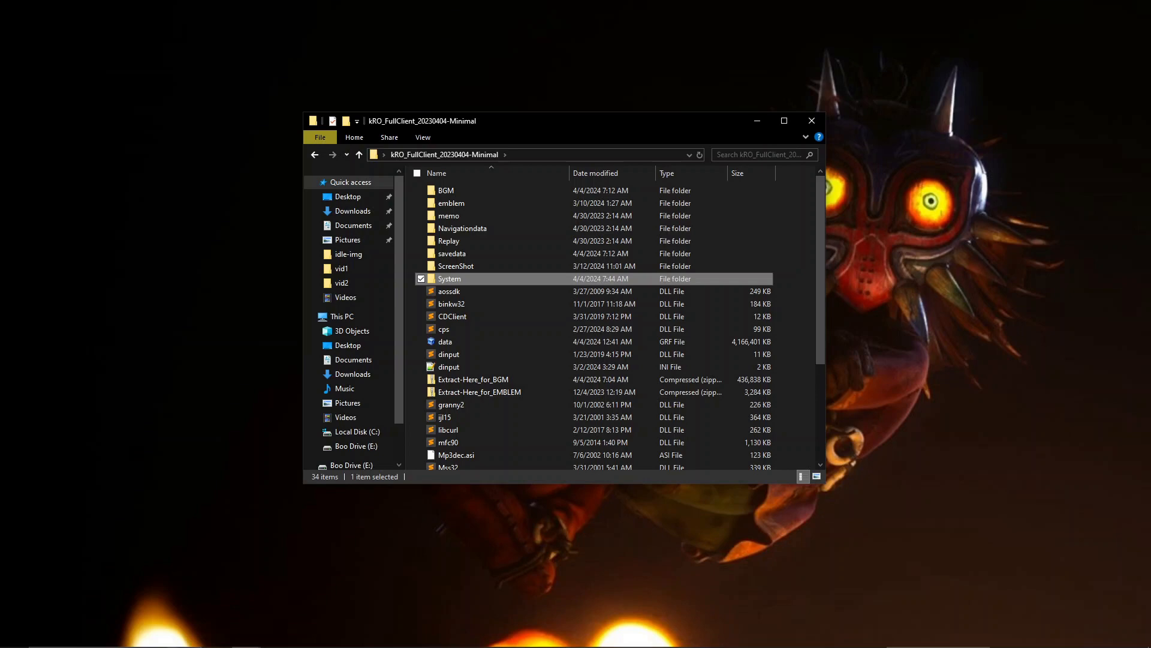
left_click(813, 121)
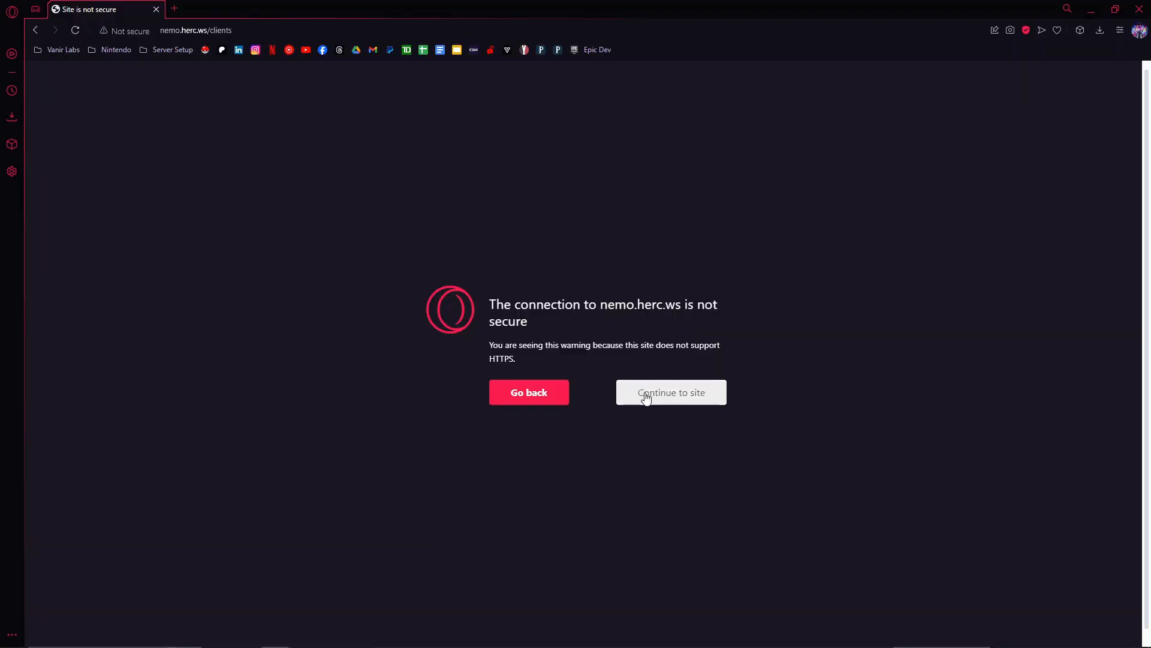
Step: Continue to the nemo.herc.ws clients page despite the missing HTTPS and browse the Ragexe clients from 2023 back to 2021
left_click(643, 399)
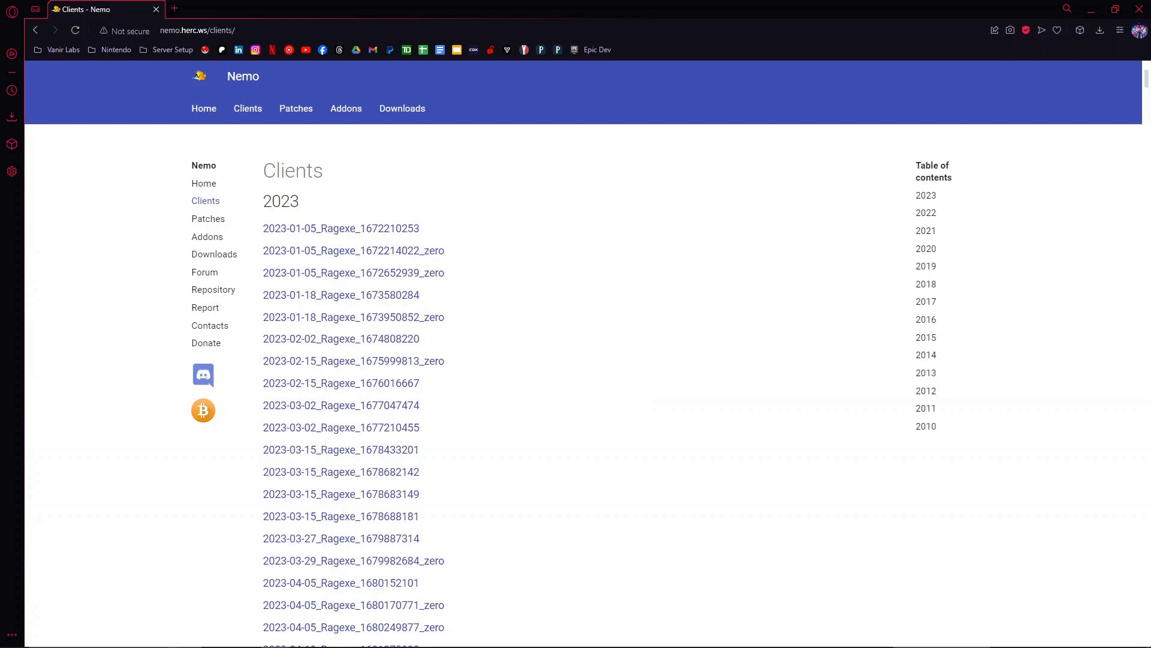
scroll(578, 222, "down", 2)
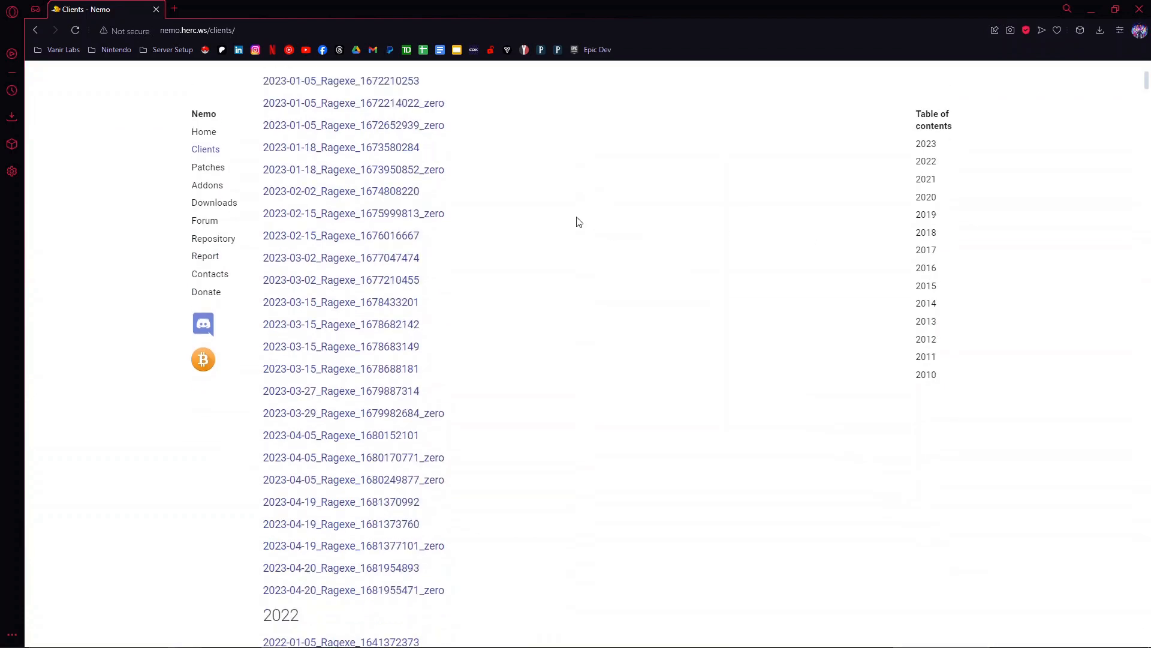
scroll(579, 222, "down", 8)
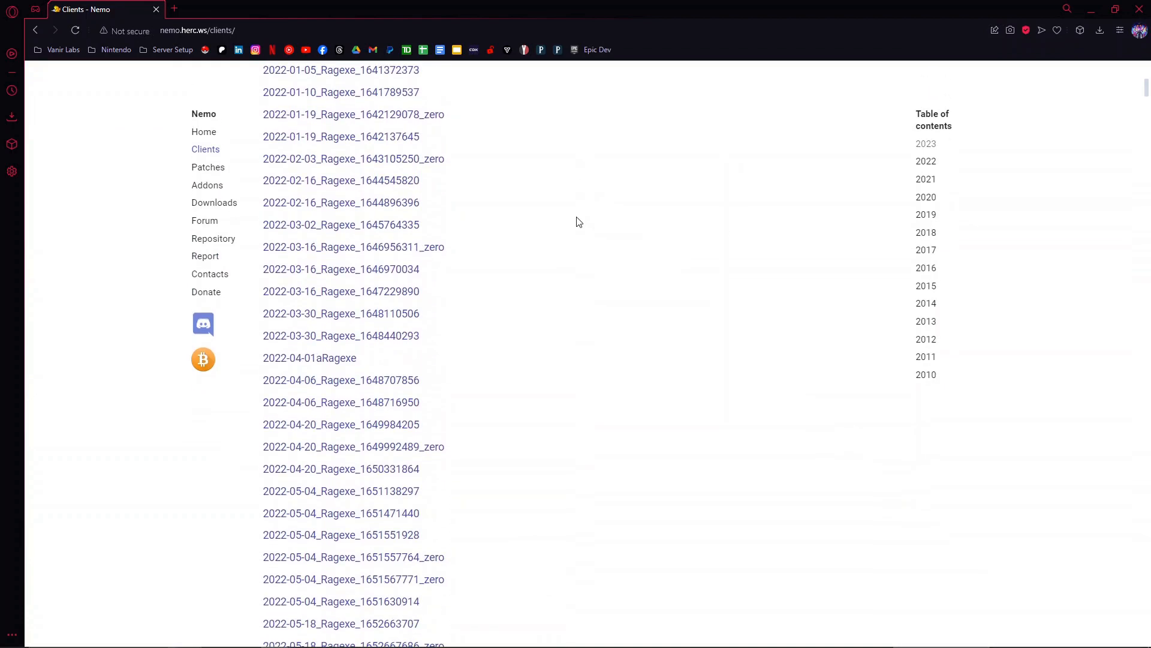
scroll(582, 222, "down", 16)
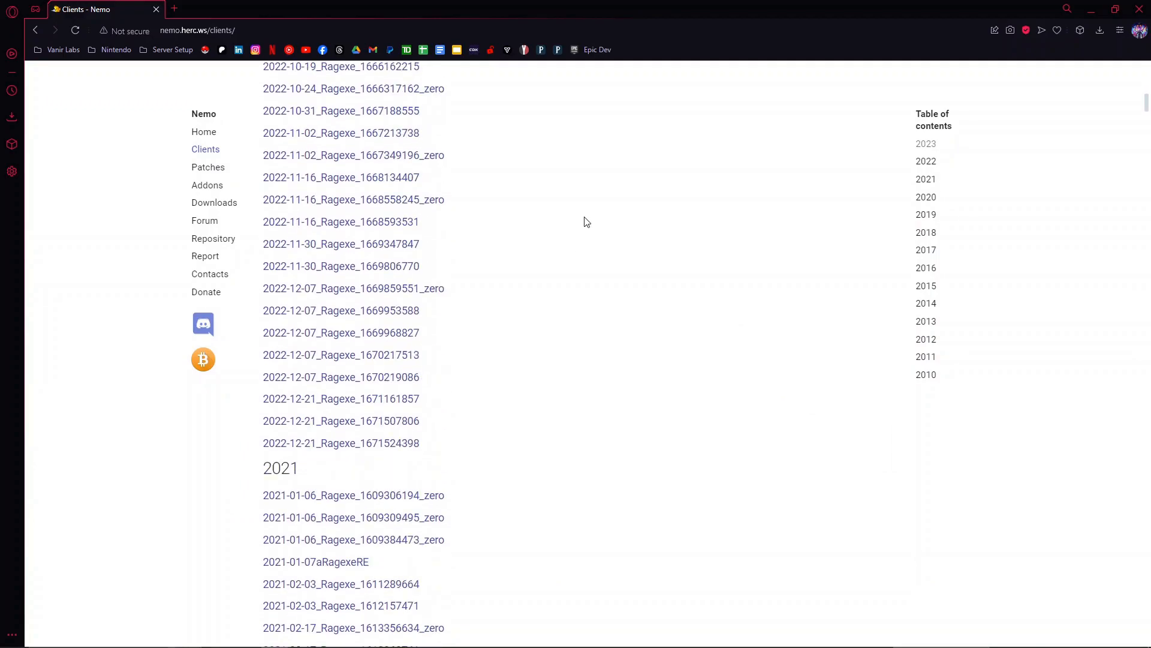
scroll(587, 222, "down", 5)
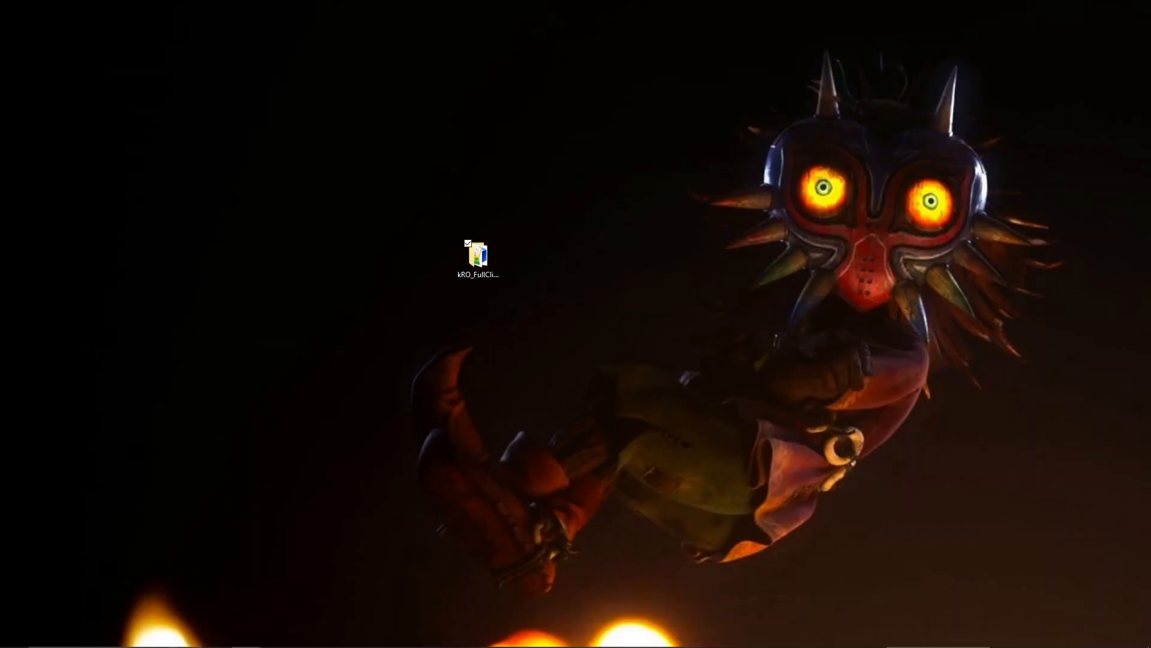
left_click_drag(1150, 232, 550, 263)
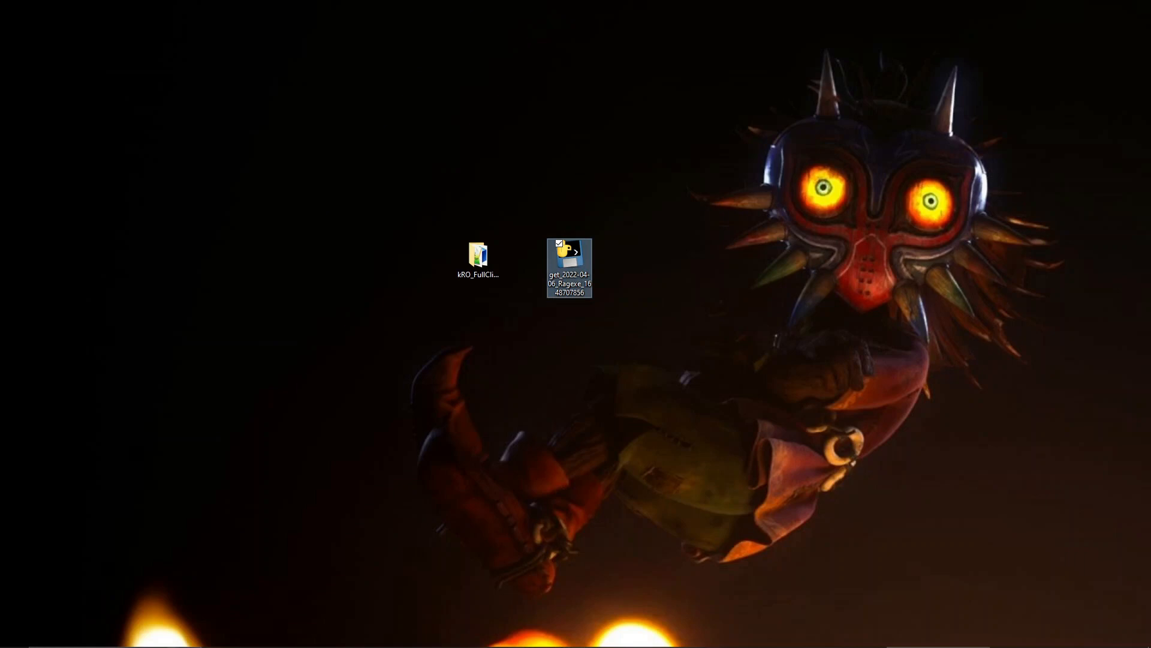
double_click(570, 254)
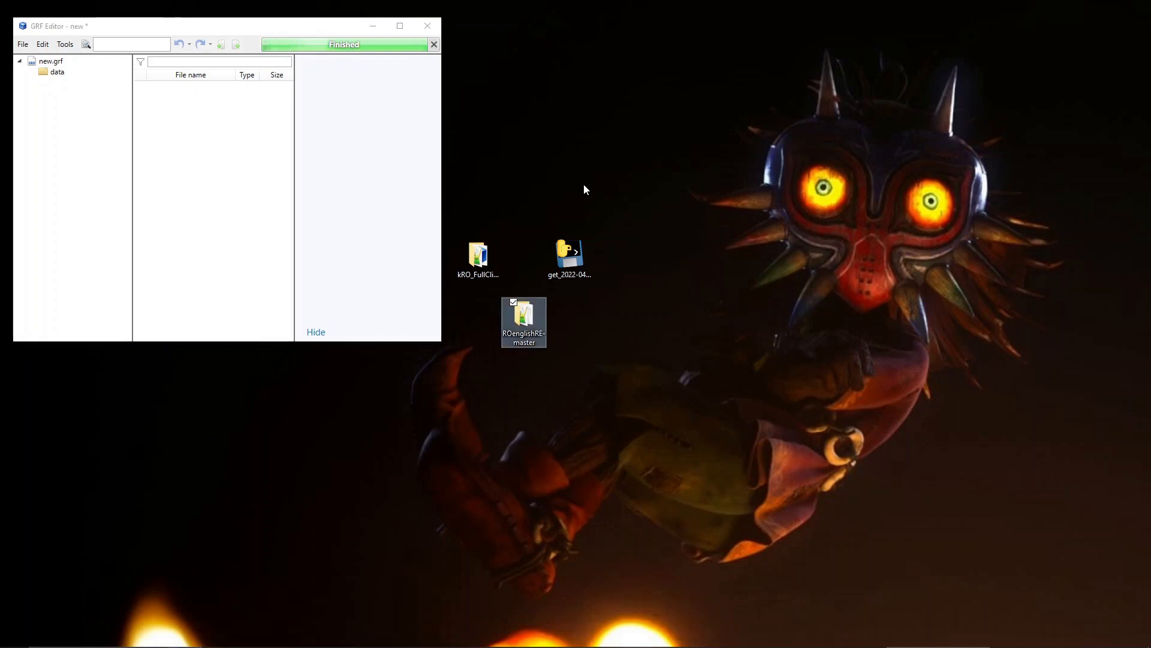
left_click_drag(489, 274, 489, 49)
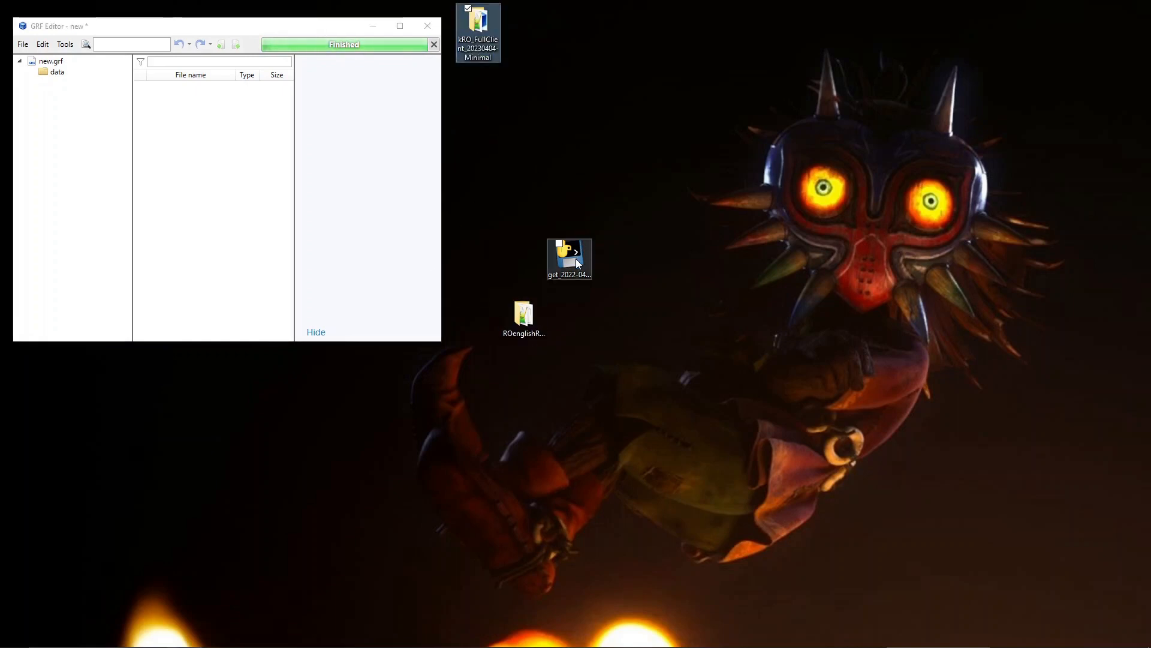
left_click_drag(575, 257, 531, 23)
left_click_drag(514, 328, 562, 43)
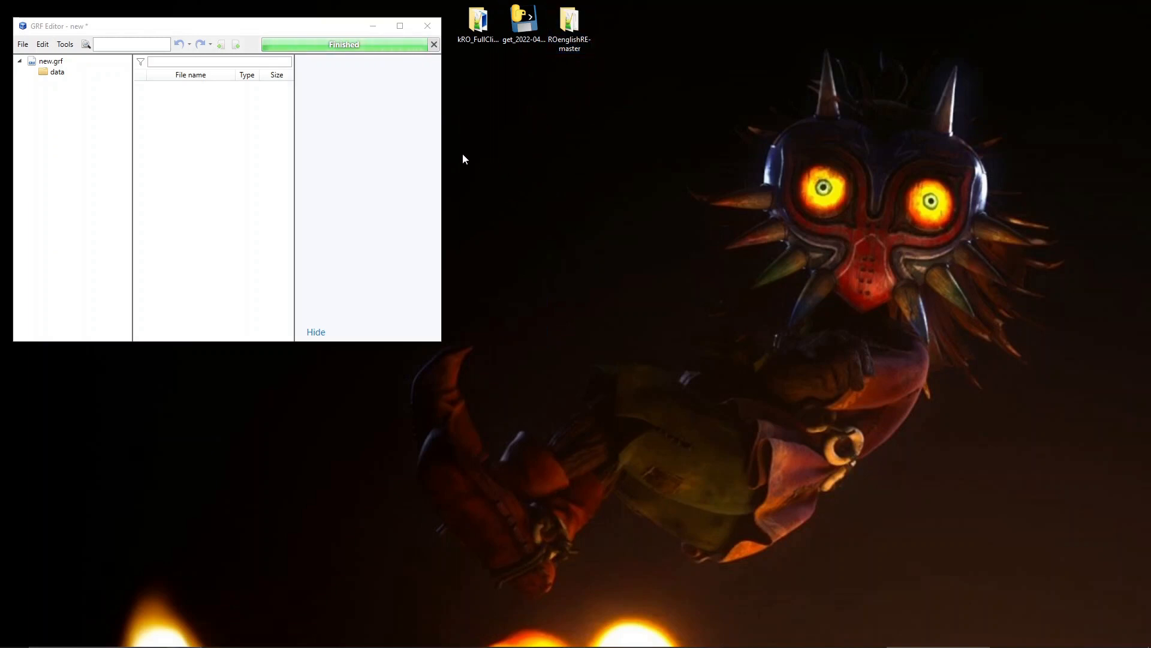
left_click(363, 144)
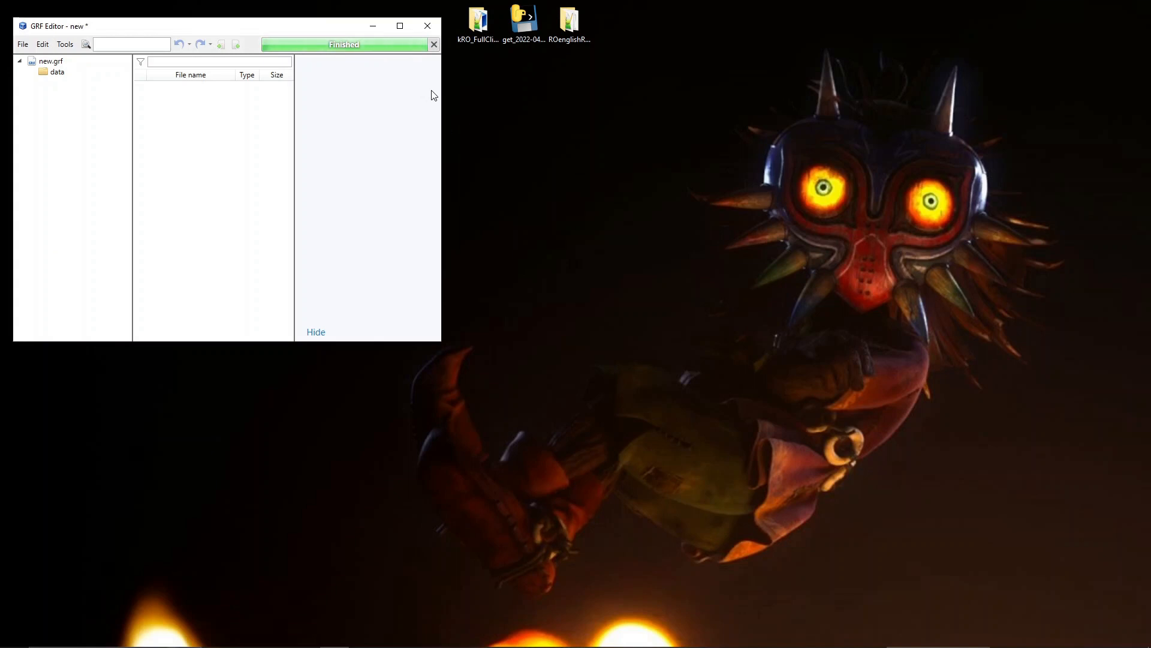
left_click(530, 39)
double_click(527, 30)
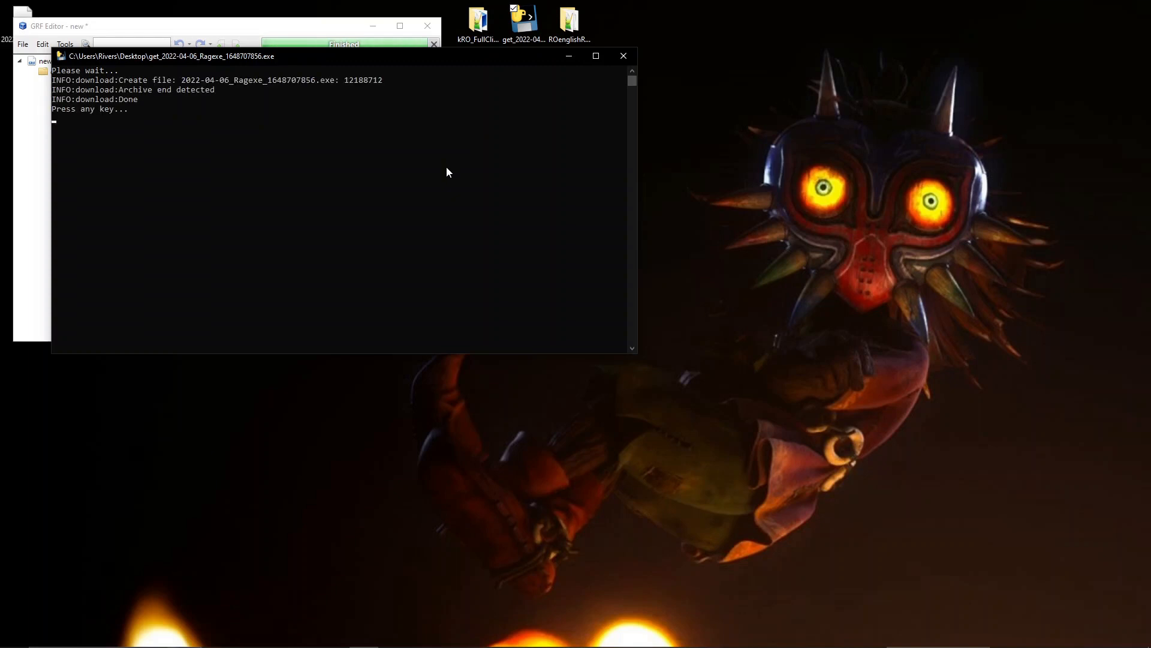
key("Return")
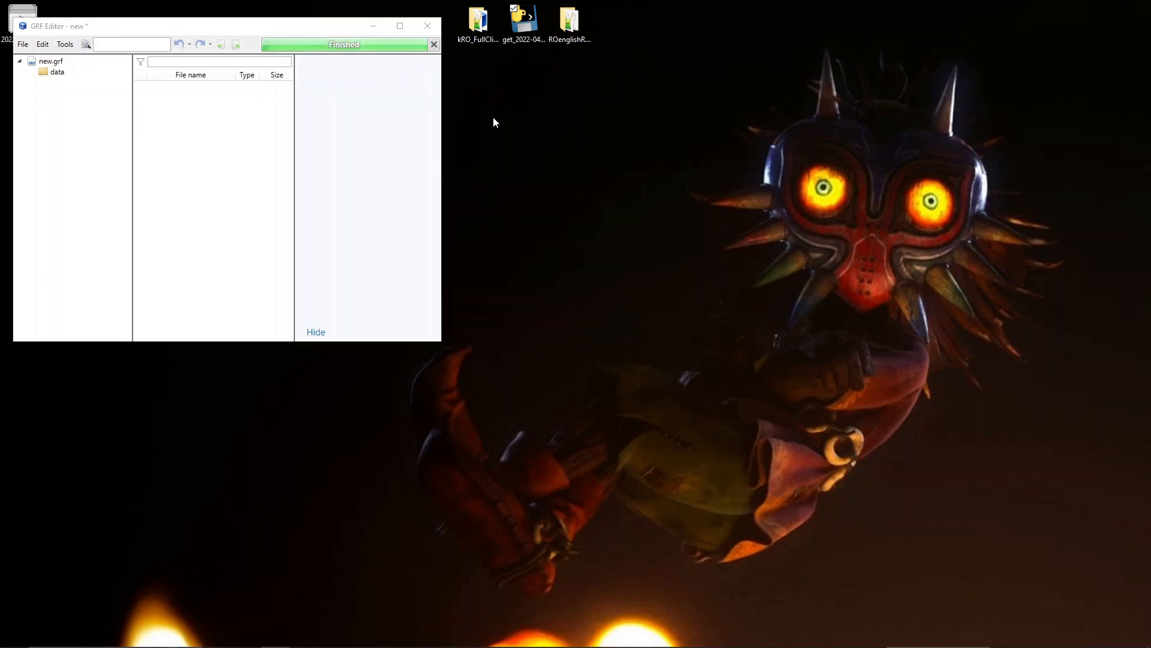
Step: Move the downloaded 2022-04-06 Ragexe executable to a free spot on the desktop below the folder icons, shifting the GRF Editor window aside
left_click_drag(309, 26, 353, 56)
left_click_drag(24, 22, 571, 141)
left_click_drag(348, 57, 324, 39)
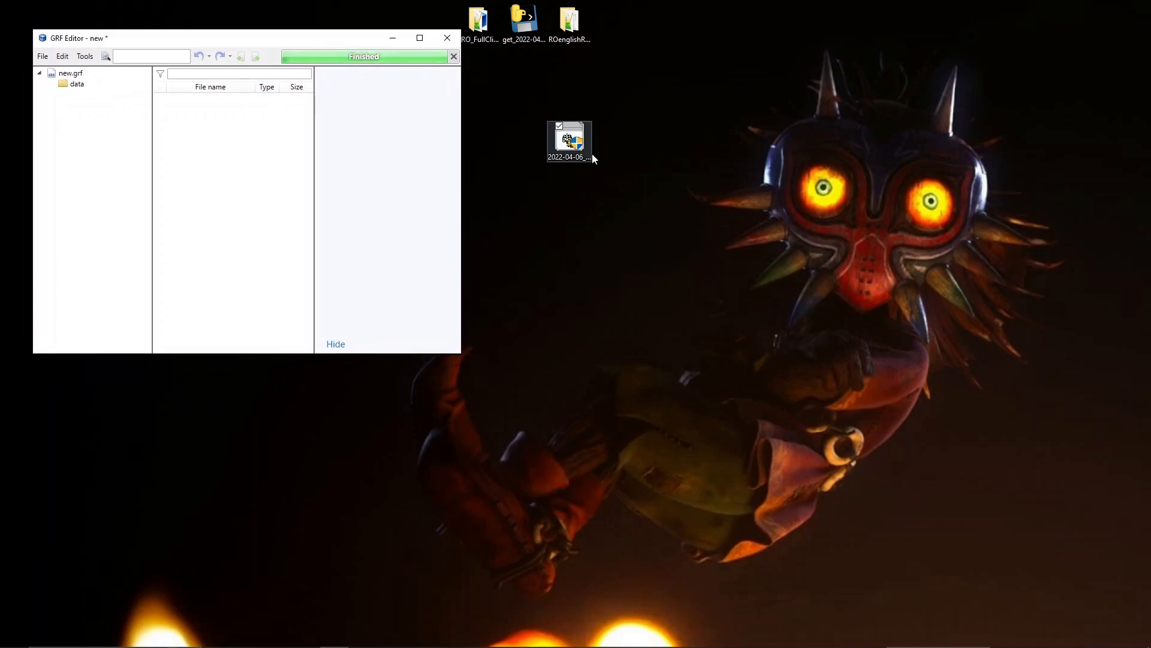
left_click(573, 138)
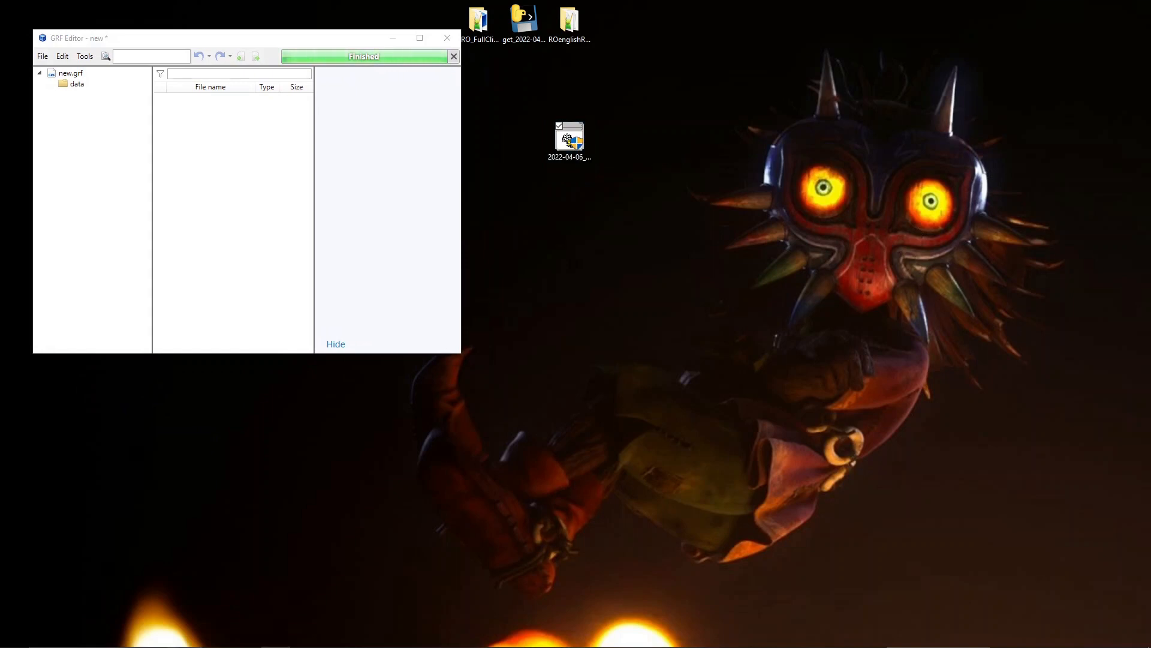
left_click_drag(322, 39, 309, 30)
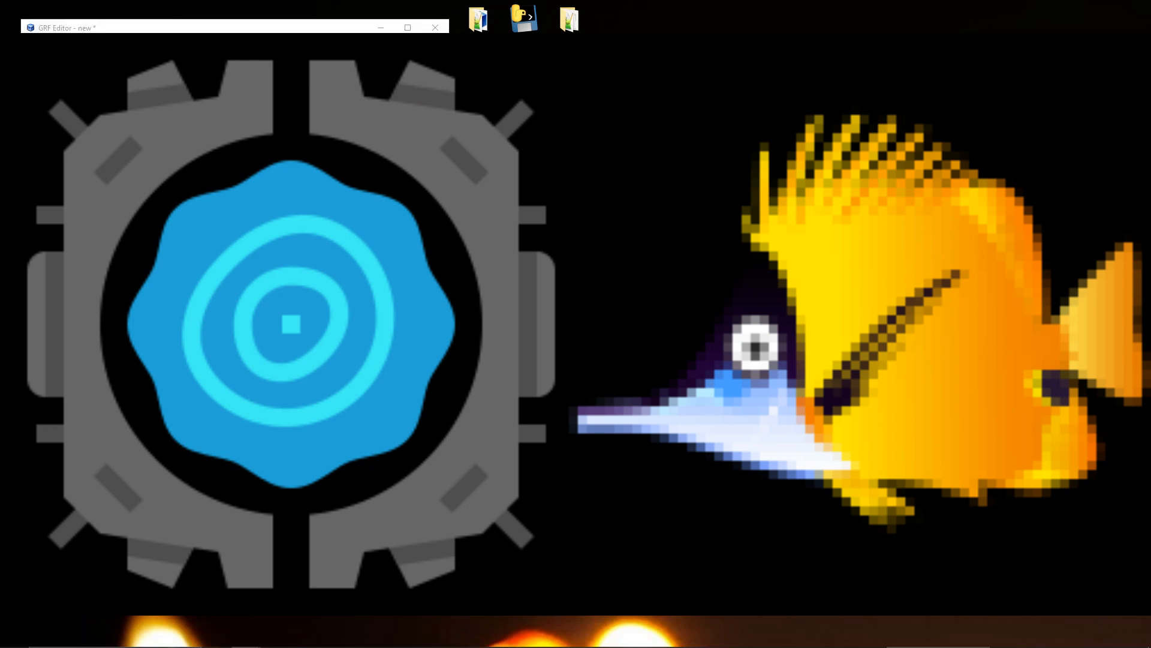
Step: Add the WARP-rock_win32 folder to the desktop icon row and launch the WARP application from its win32 subfolder
left_click_drag(599, 179, 626, 27)
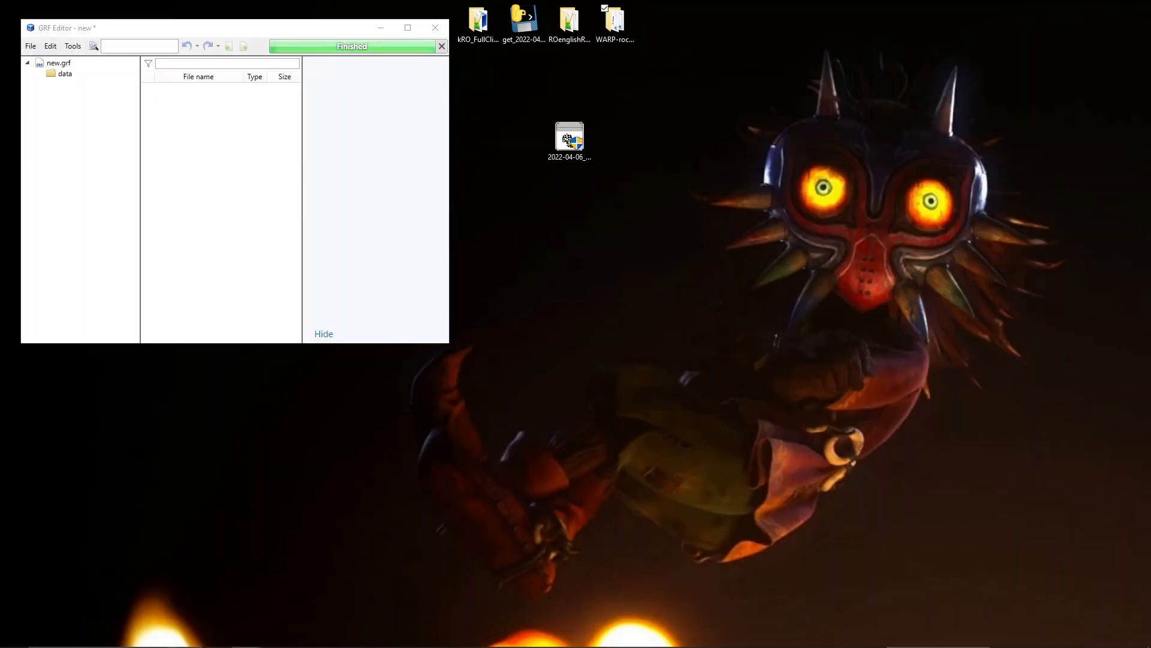
left_click_drag(1150, 121, 689, 212)
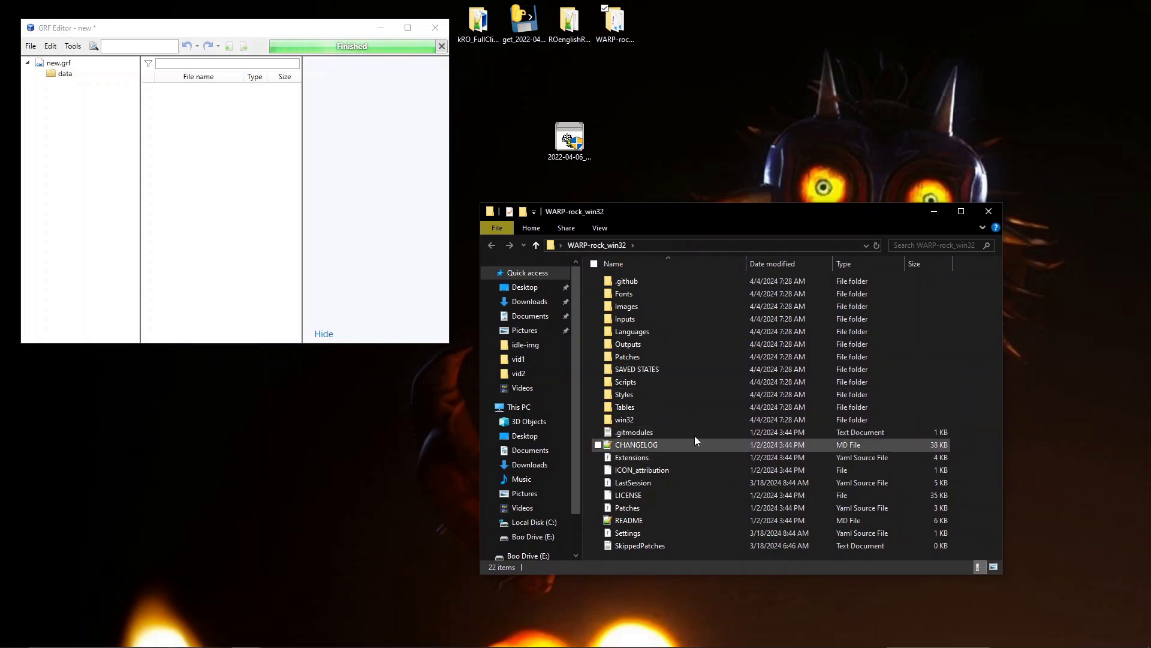
double_click(646, 420)
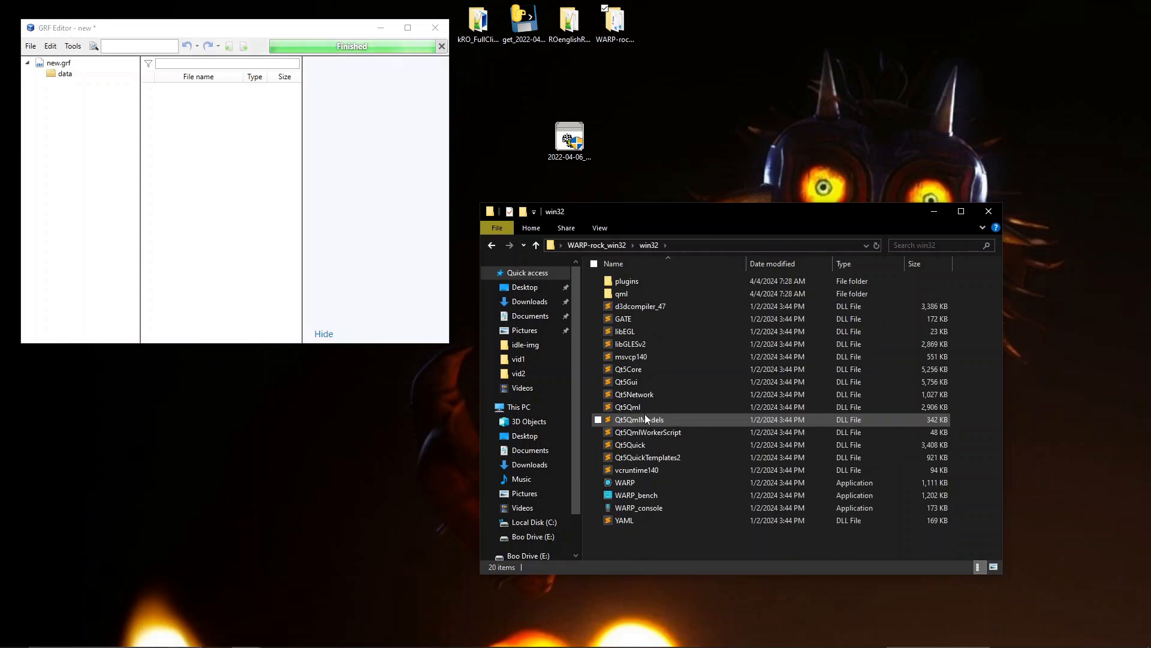
left_click(639, 483)
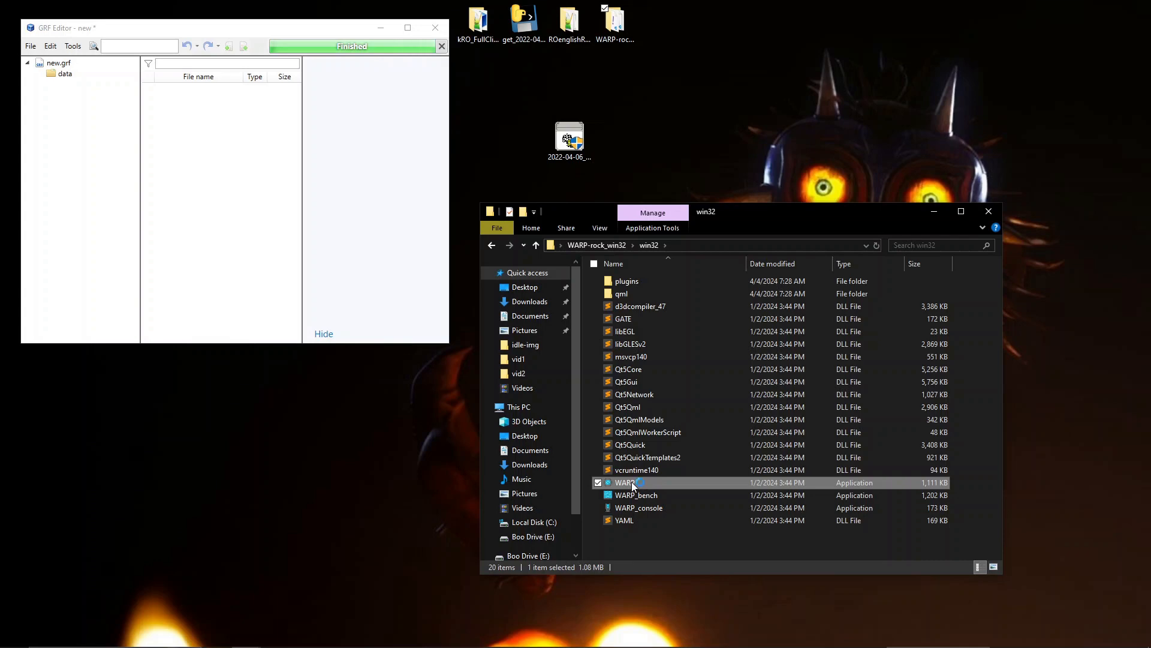
double_click(632, 481)
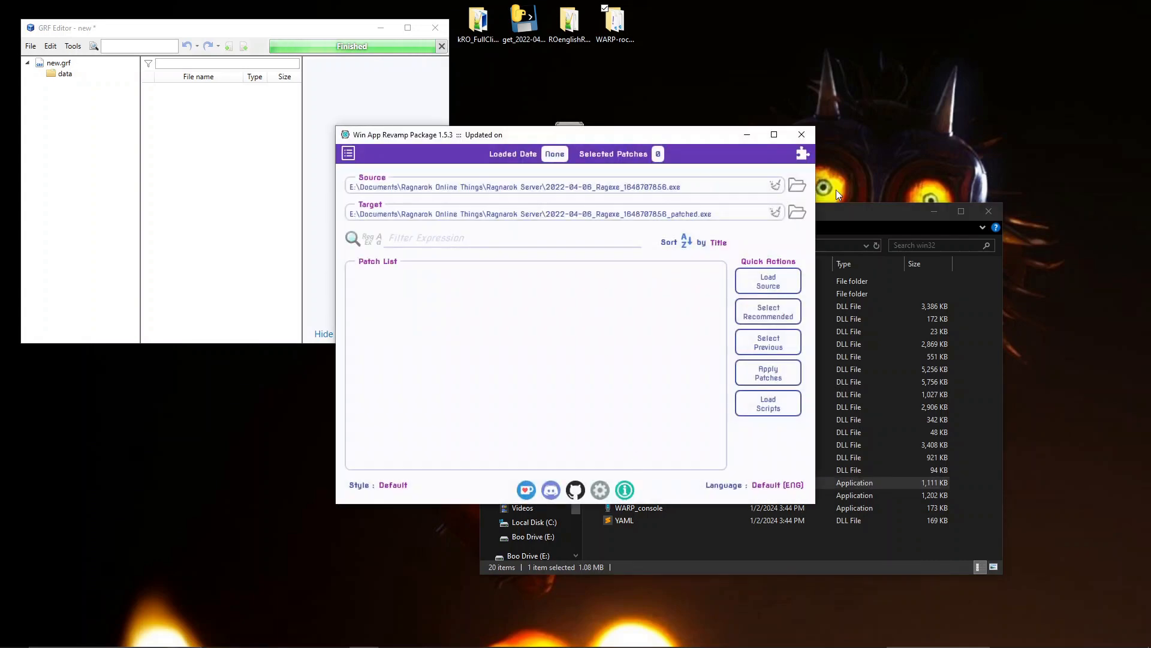
left_click(928, 215)
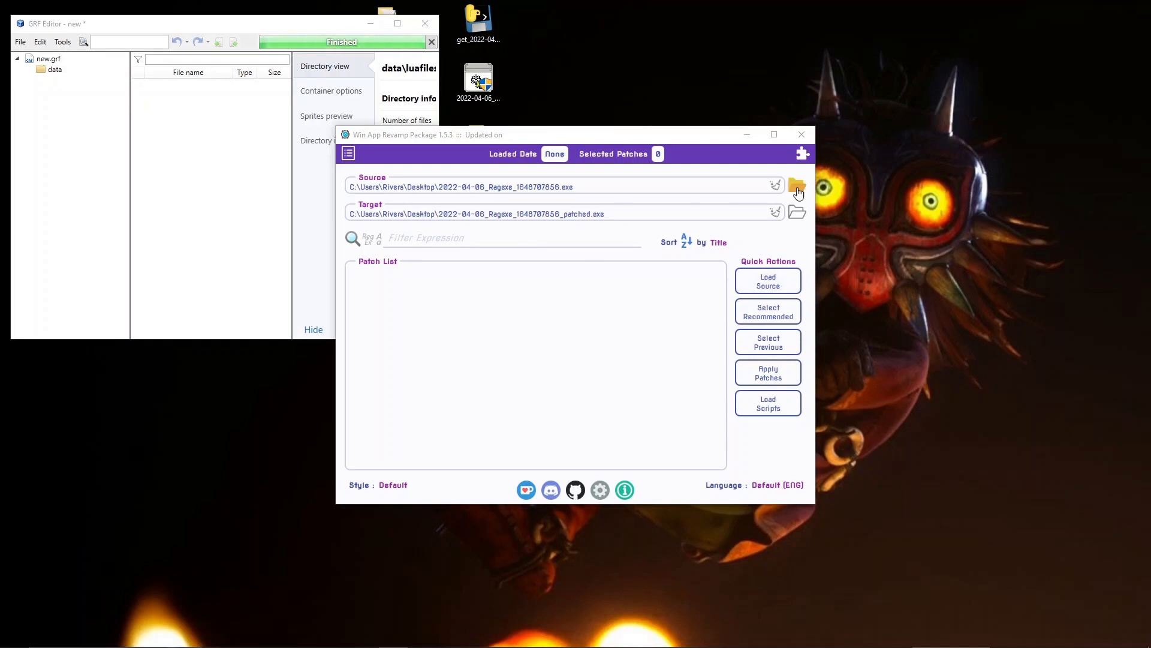
Step: Select the 2022-04-06 Ragexe executable on the desktop and highlight the "patched" suffix in WARP's Target file name
left_click_drag(485, 95, 593, 171)
double_click(583, 214)
left_click_drag(590, 215, 564, 214)
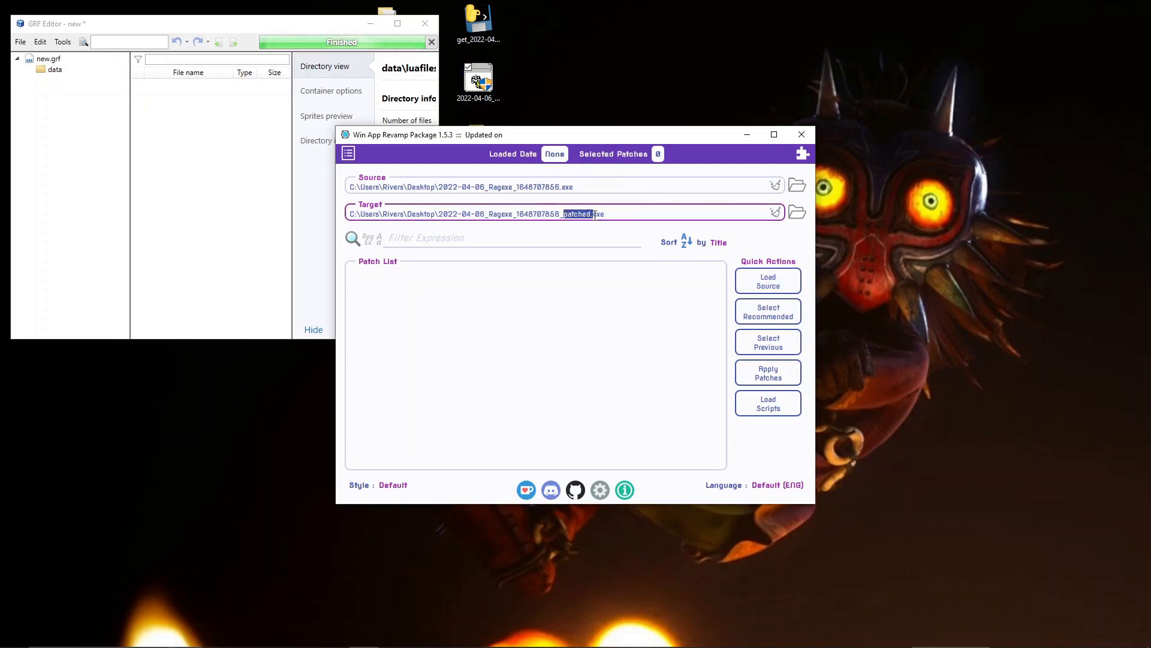
Step: Load the 2022-04-06 Ragexe source executable into WARP, keeping the "patched" target name, and dismiss the load notices
left_click(437, 242)
left_click(624, 212)
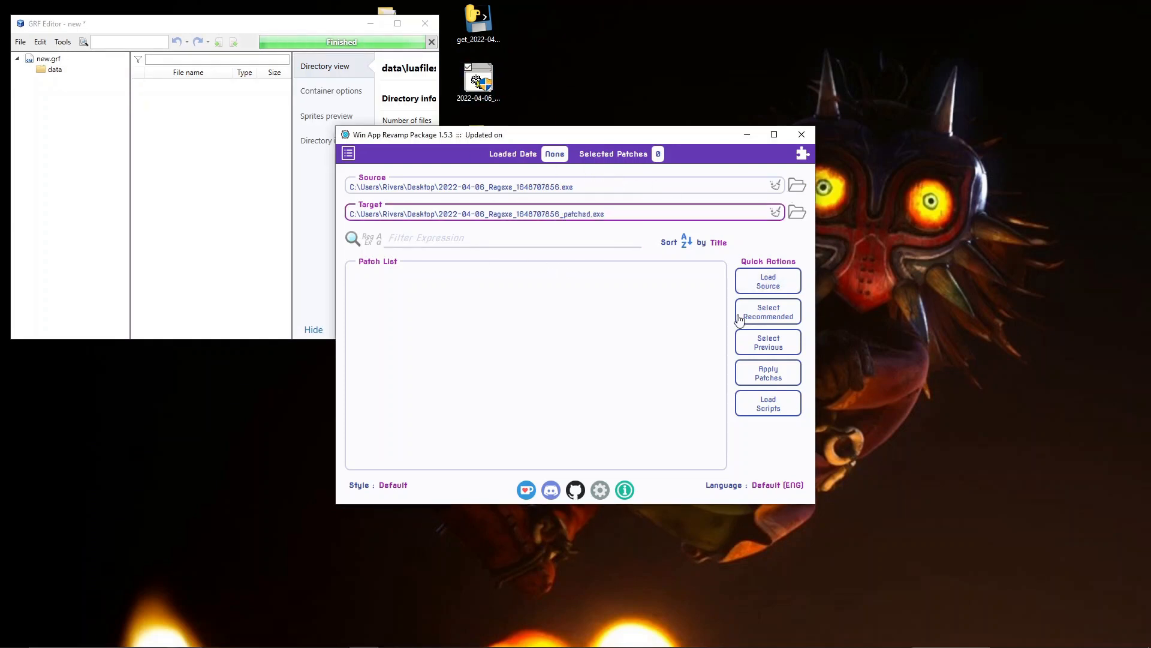
left_click(752, 282)
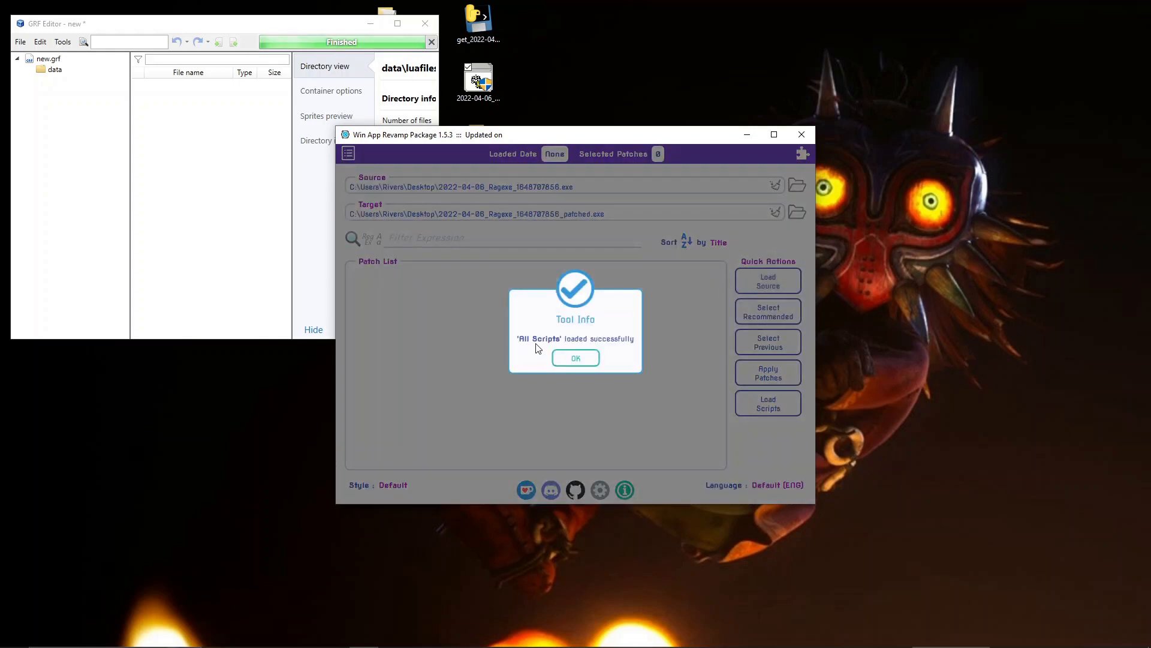
left_click(570, 358)
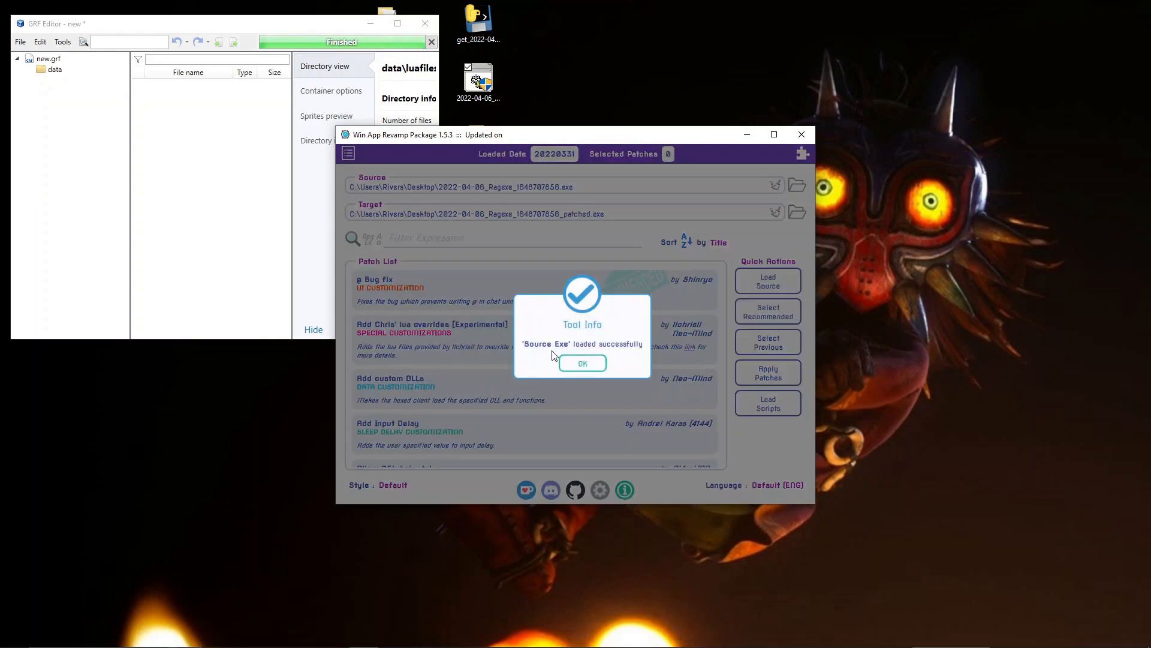
left_click(596, 363)
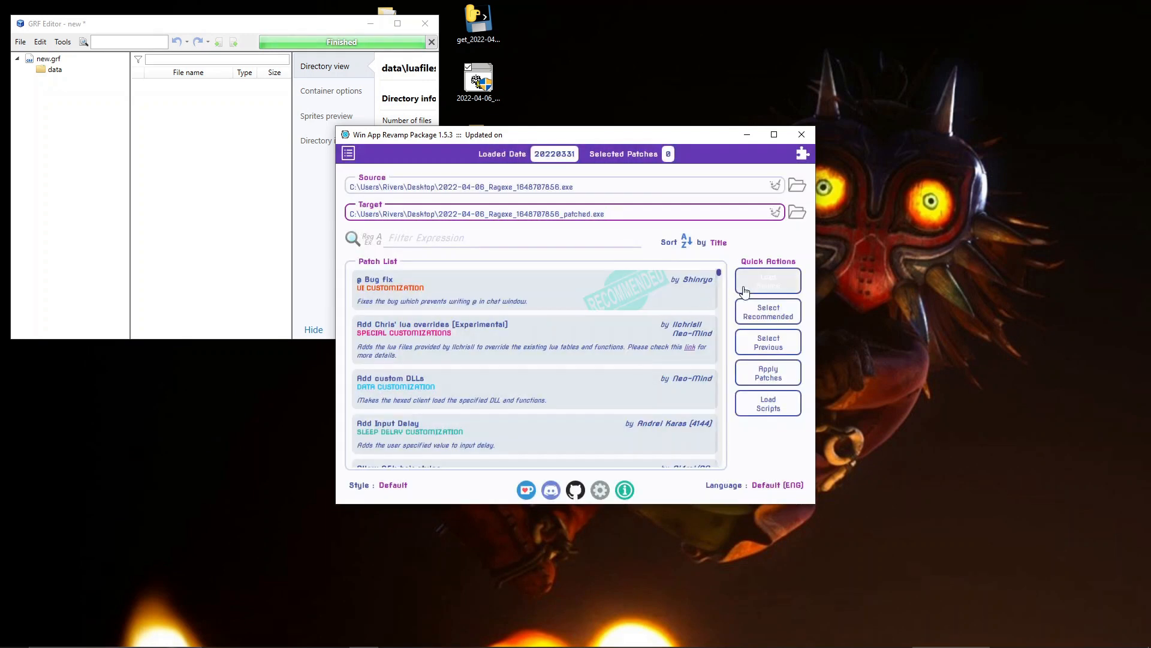
Step: Select the recommended patches with Inputs/Translations_EN.yml as the translation file and highlight iteminfo_true.lub in the ItemInfo Lua path
left_click(772, 320)
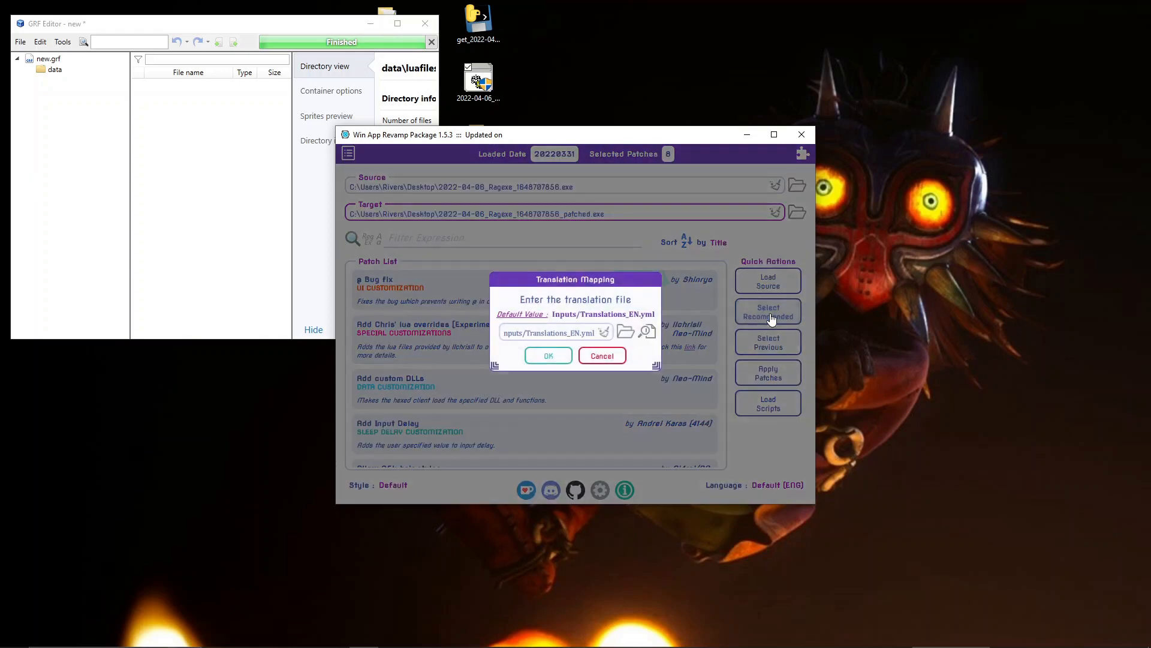
left_click(562, 361)
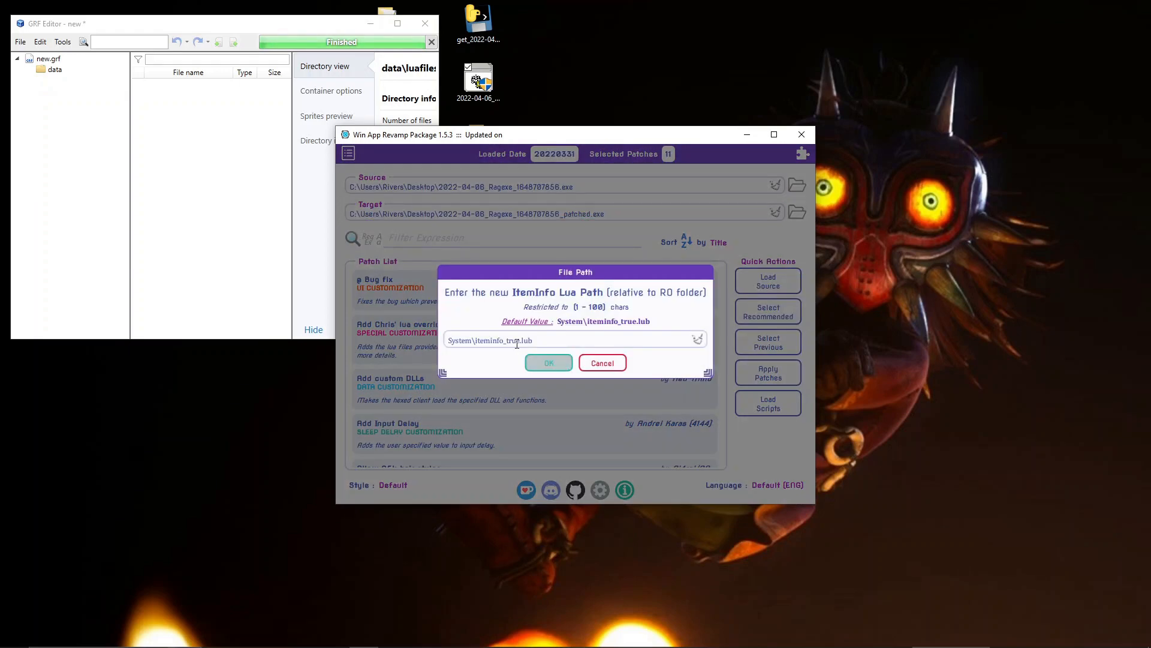
double_click(500, 341)
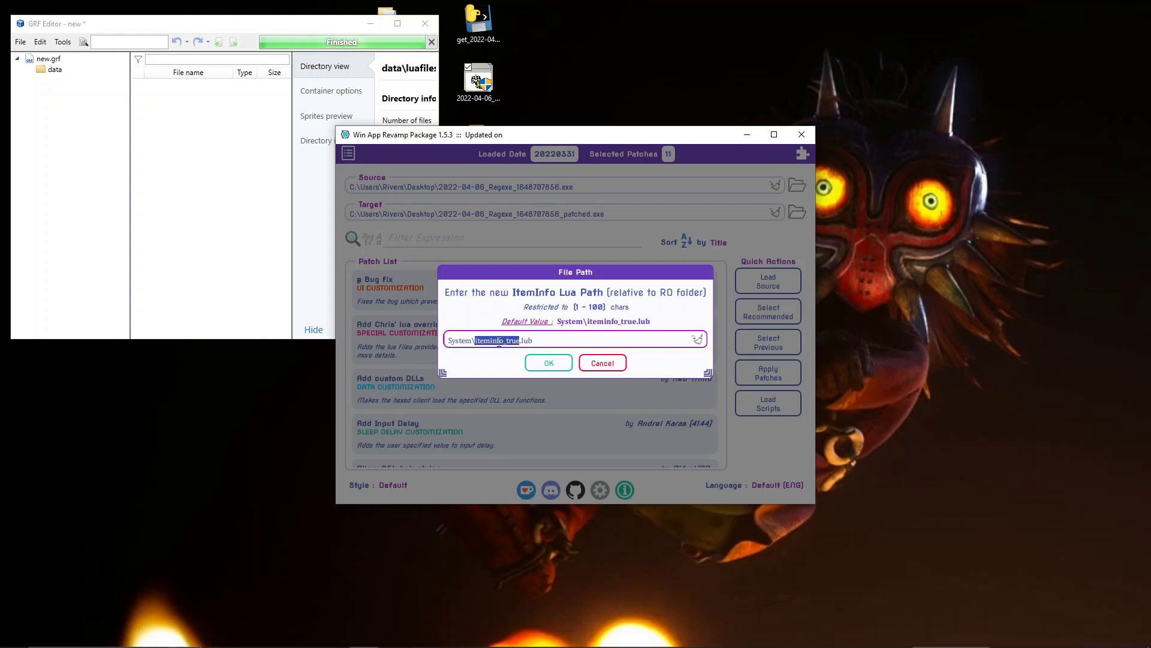
left_click_drag(475, 341, 571, 343)
Step: Open the ROenglishRE-master folder from the desktop and accept System\iteminfo_true.lub as the ItemInfo Lua path
left_click(371, 28)
double_click(390, 71)
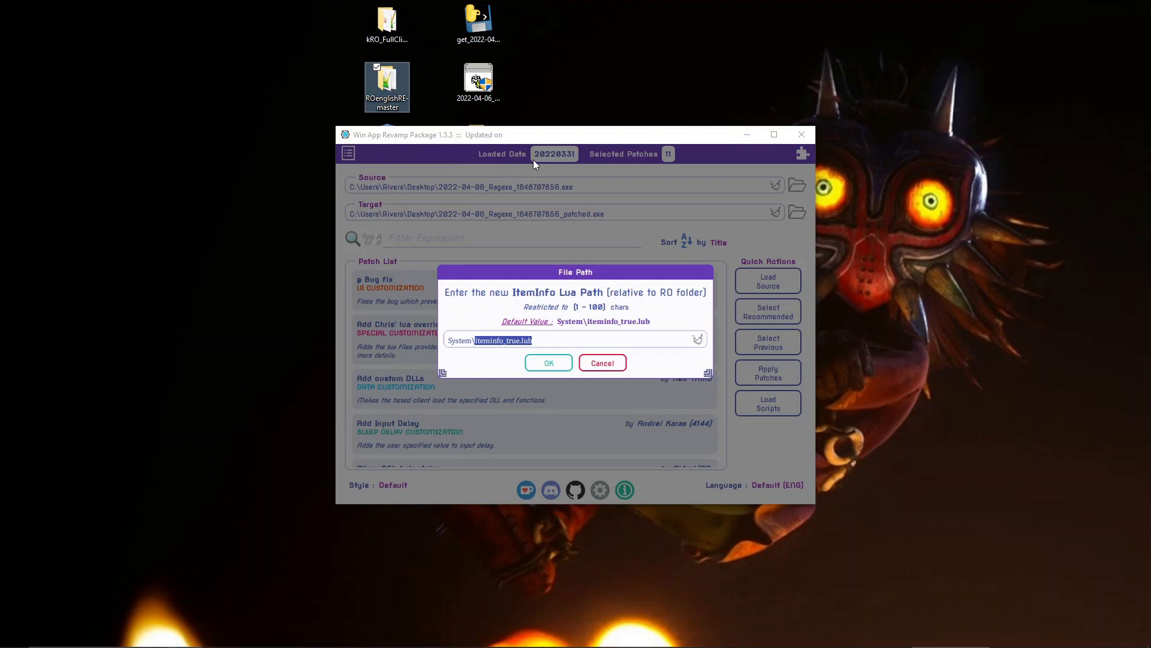
left_click(598, 367)
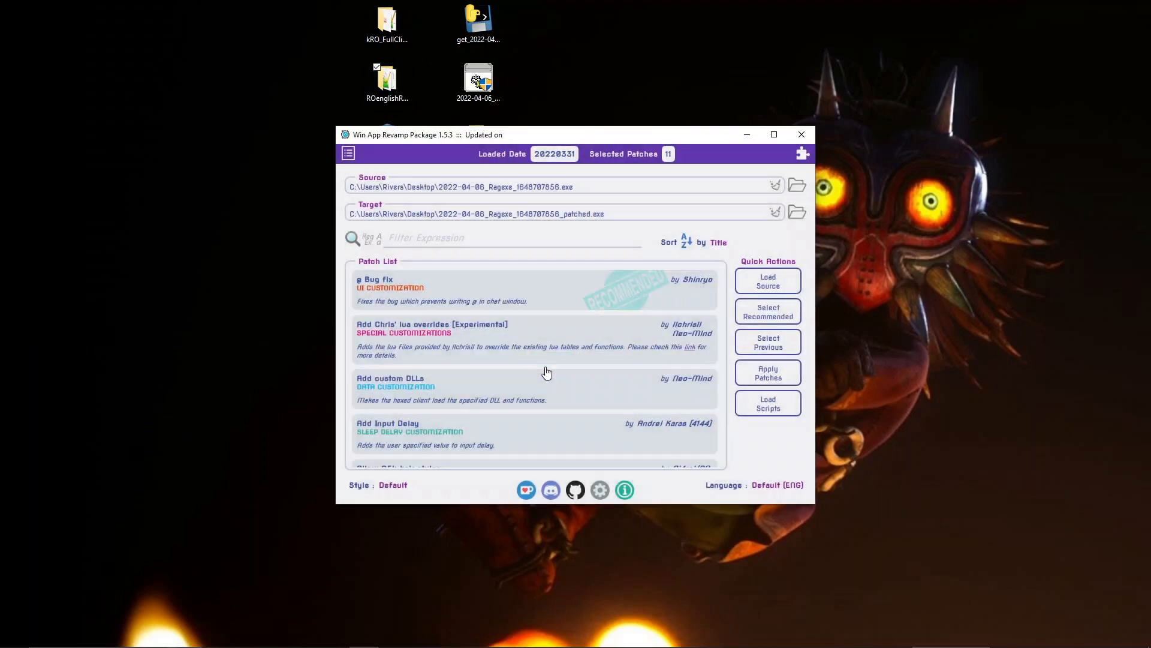
left_click(576, 358)
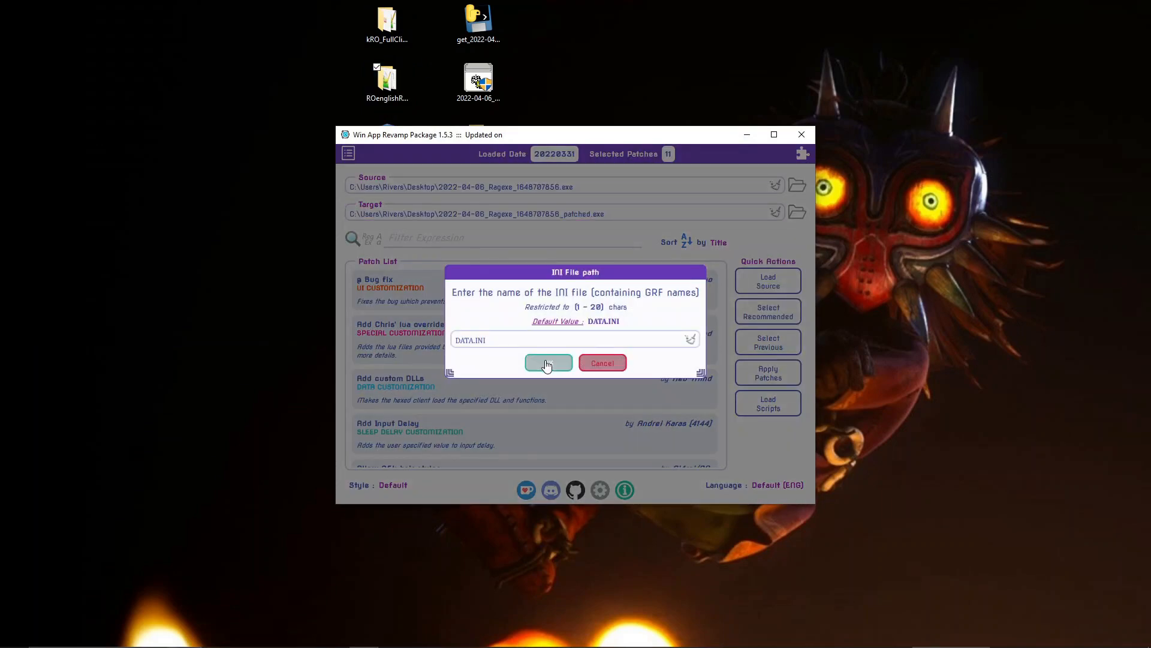
Step: Accept DATA.INI as the INI file name and set the client window title to "My First RO"
left_click(549, 363)
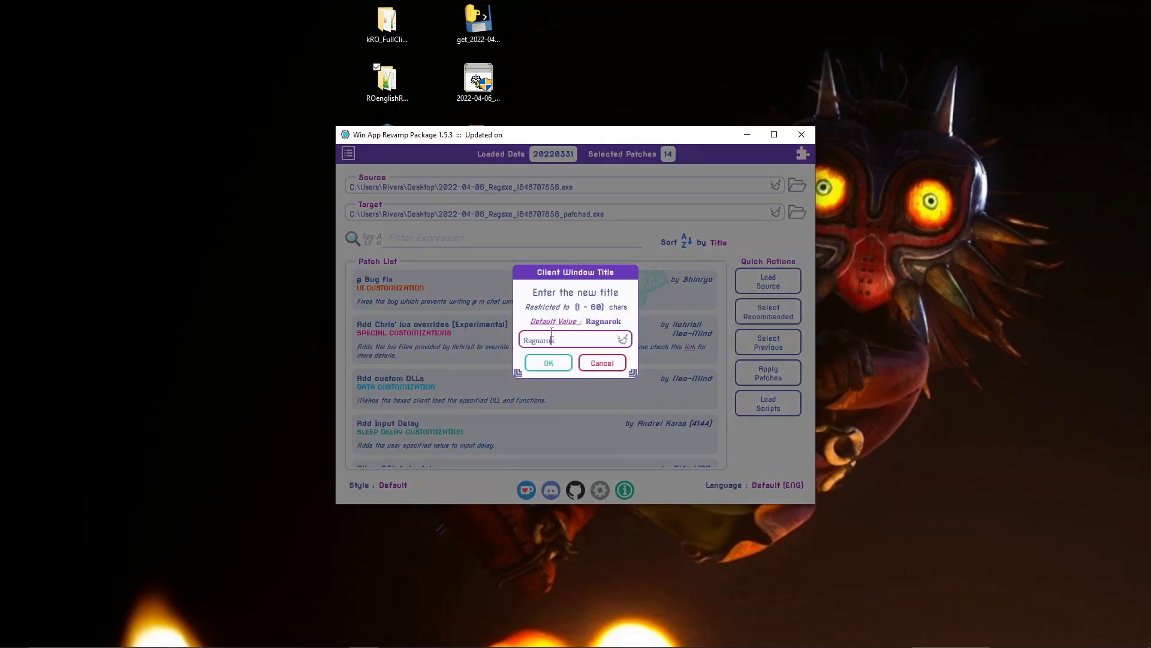
type("My First RO")
left_click(554, 363)
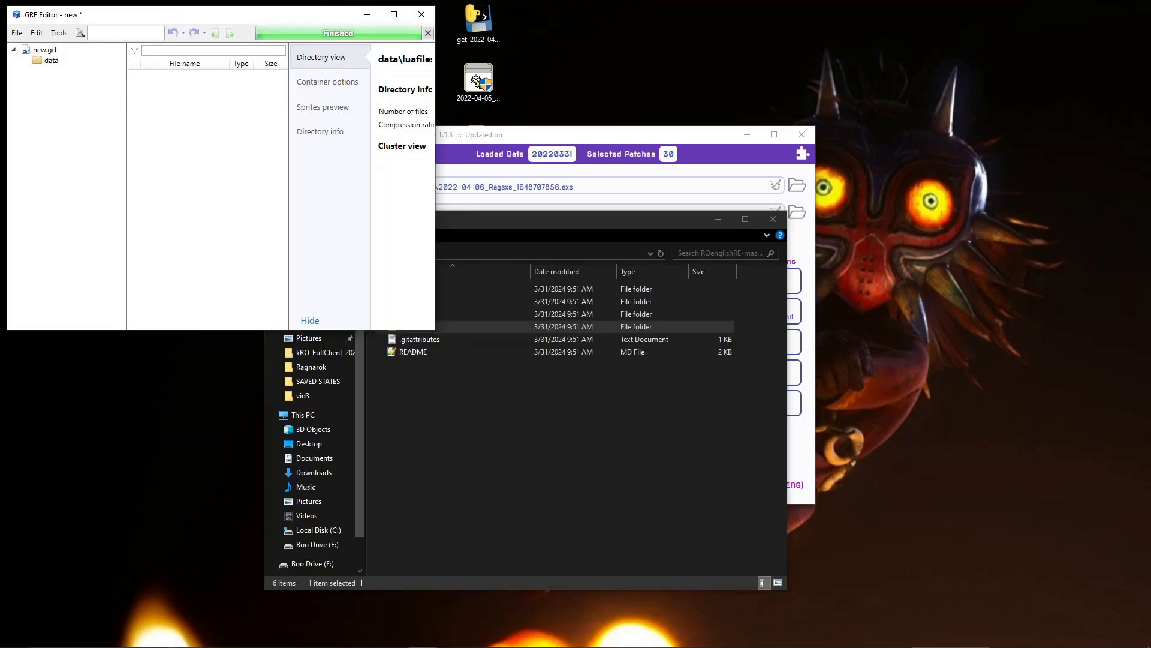
Step: Move the ROenglishRE-master window clear of WARP and filter the patch list by "lub", enlarging the window to review the patches
left_click_drag(605, 219, 902, 257)
left_click(487, 243)
type("lub")
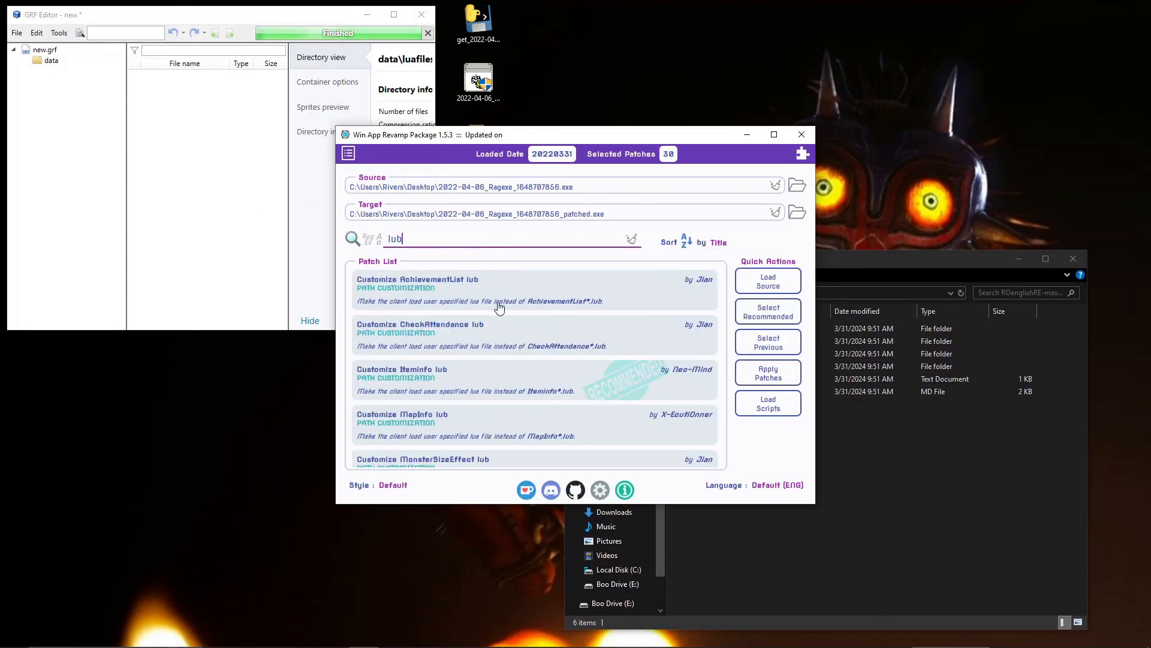
left_click_drag(670, 505, 670, 565)
scroll(437, 431, "down", 5)
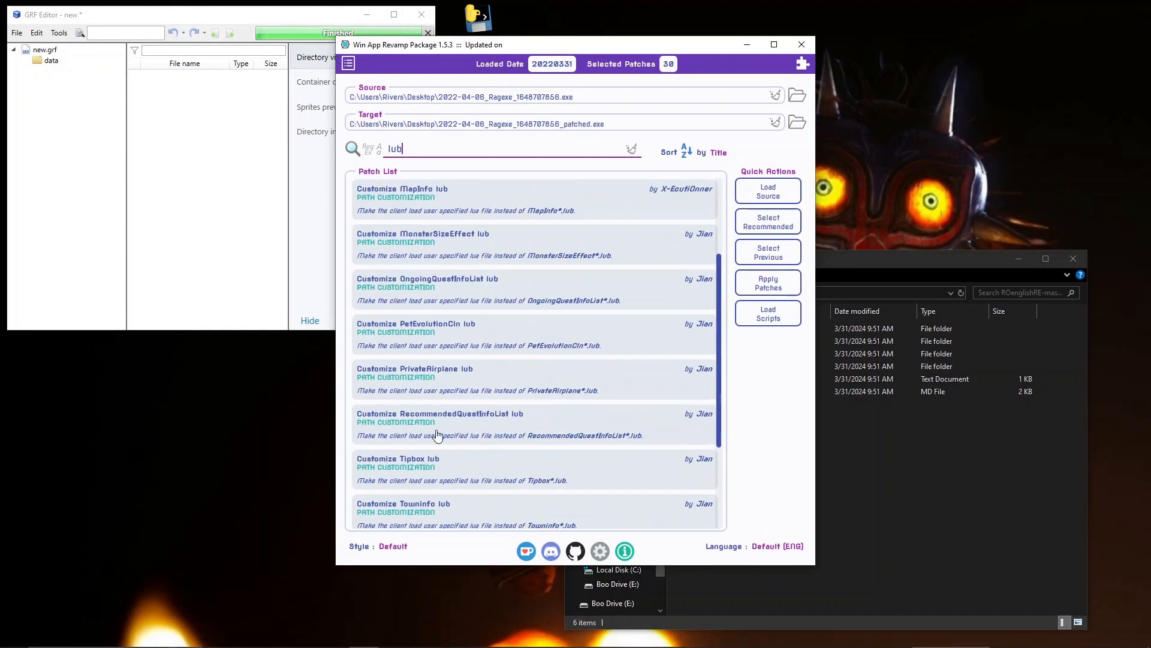
scroll(596, 240, "up", 5)
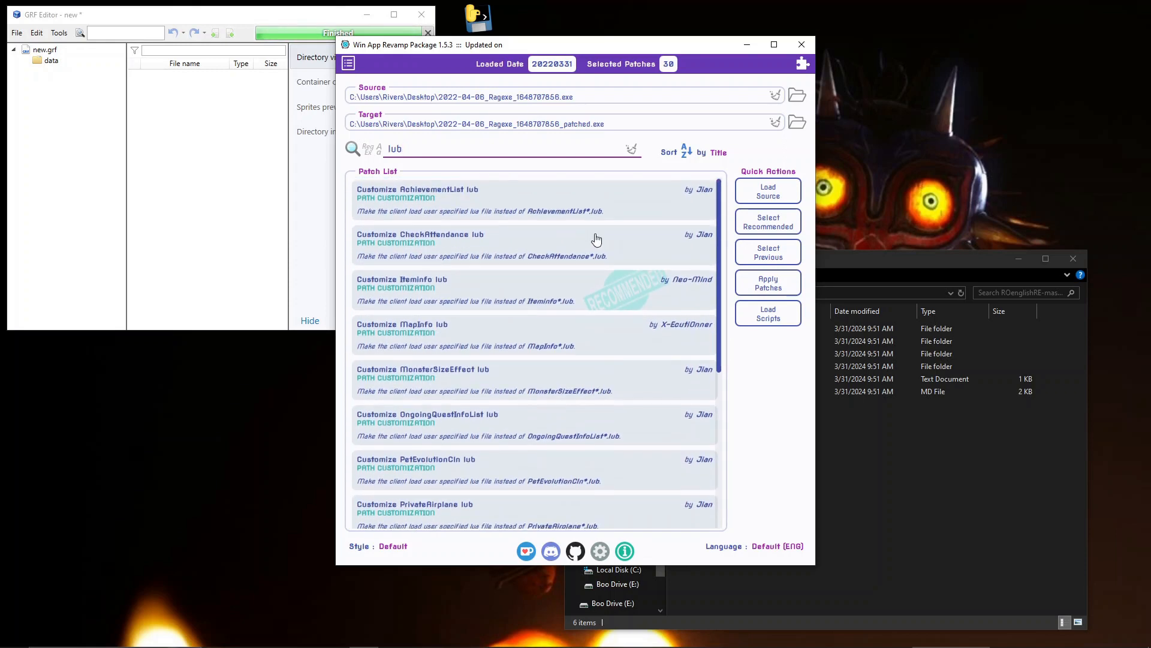
Step: Open the Renewal folder inside Translation in ROenglishRE-master
left_click(823, 423)
double_click(717, 365)
double_click(715, 339)
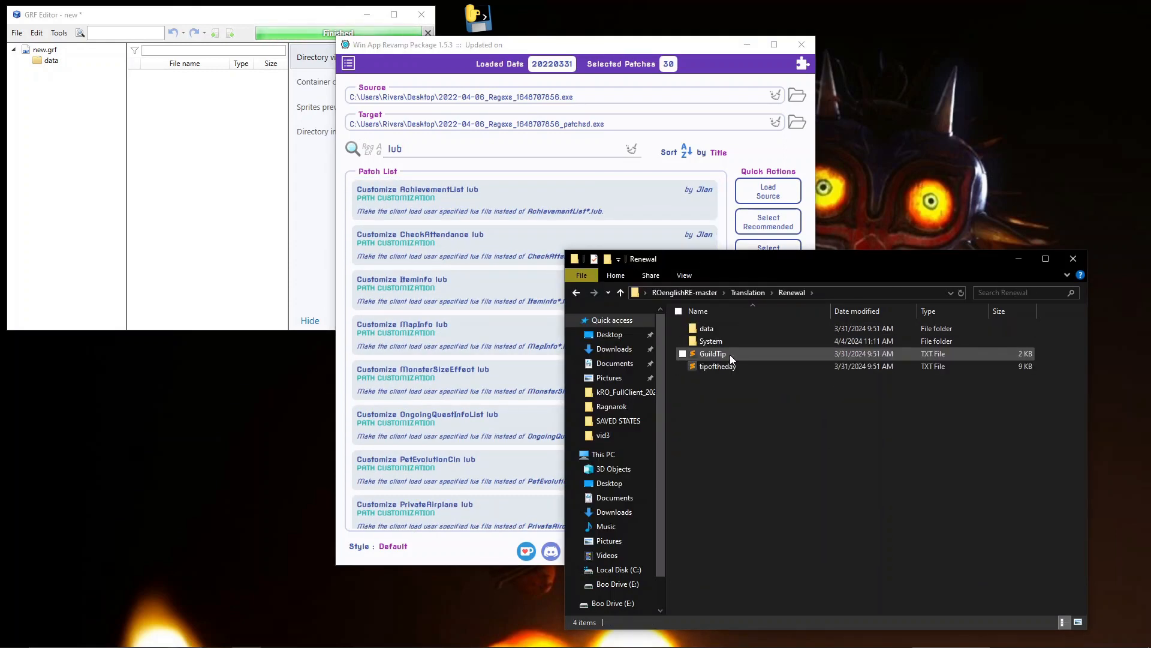